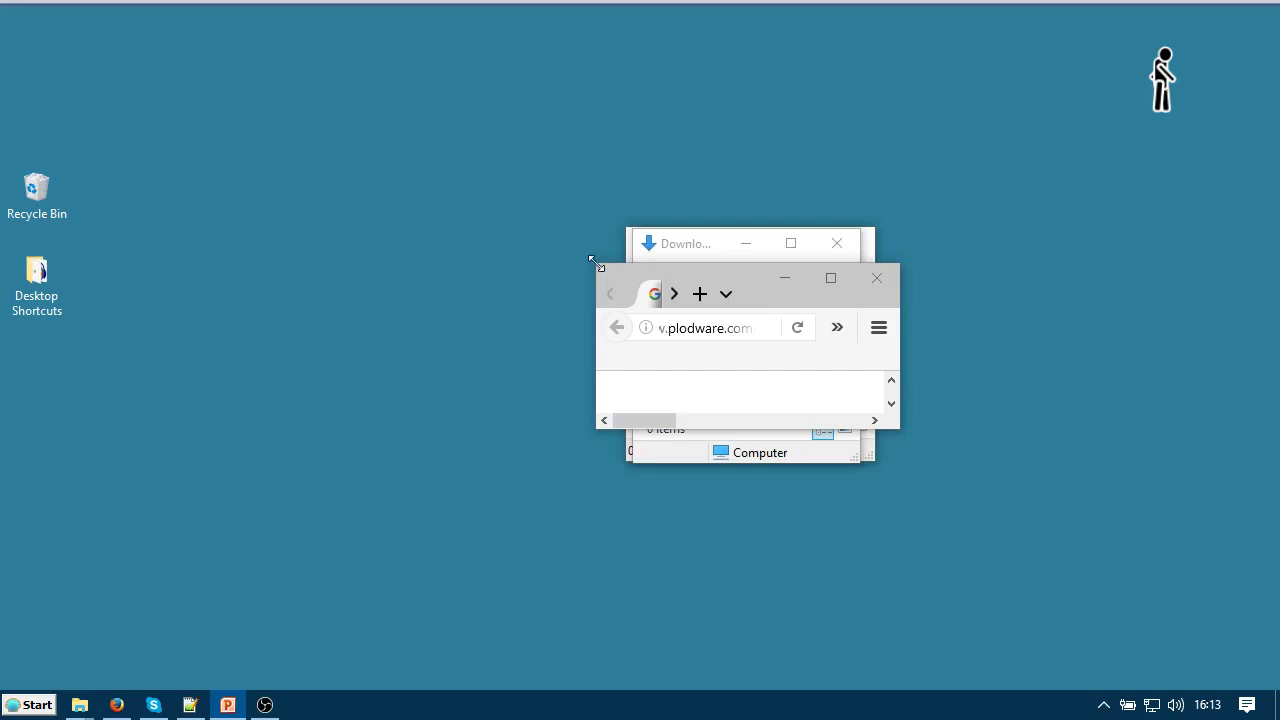
Maximize the Firefox window, and bring up one Downloads folder window, enlarging and repositioning it
left_click_drag(593, 262, 149, 80)
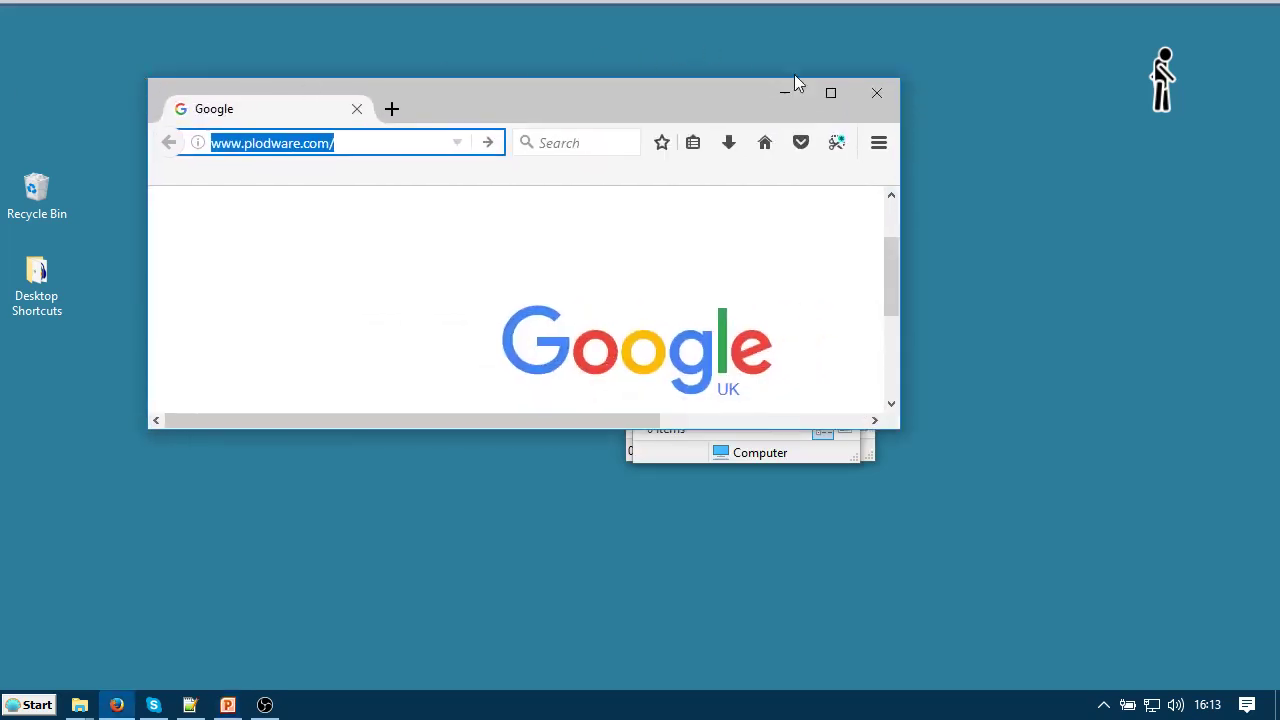
left_click(831, 93)
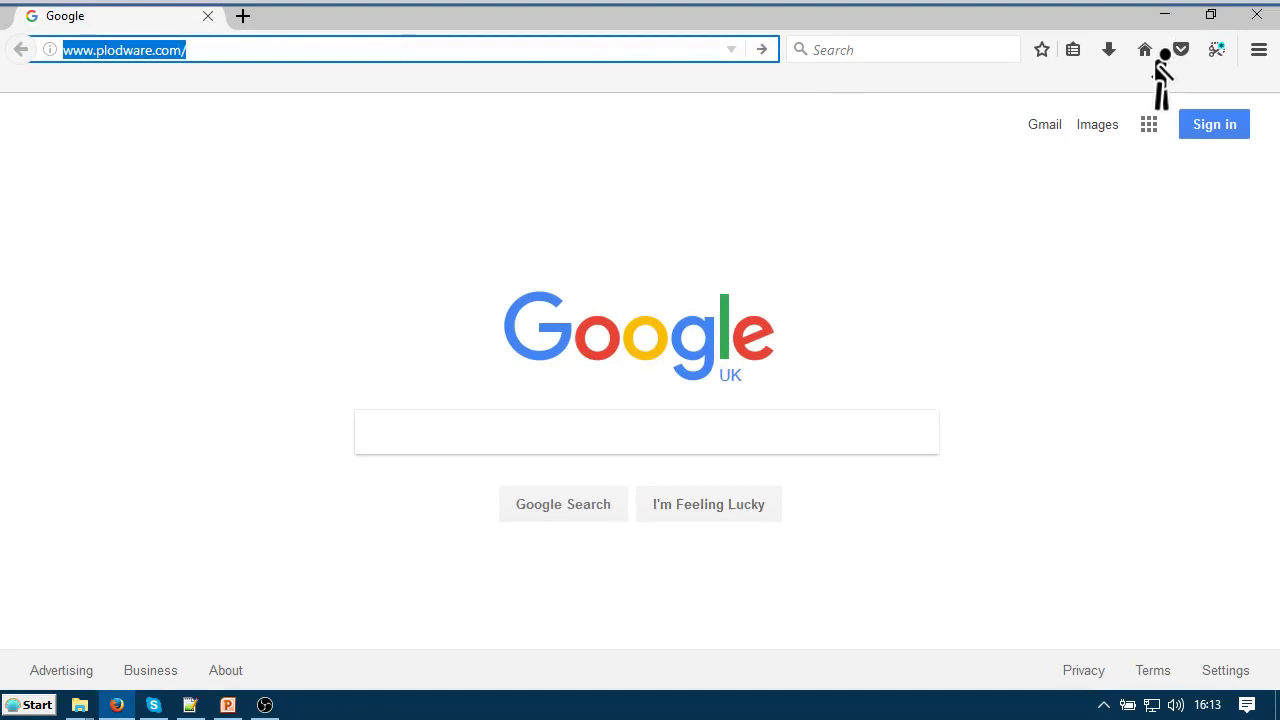
left_click(80, 705)
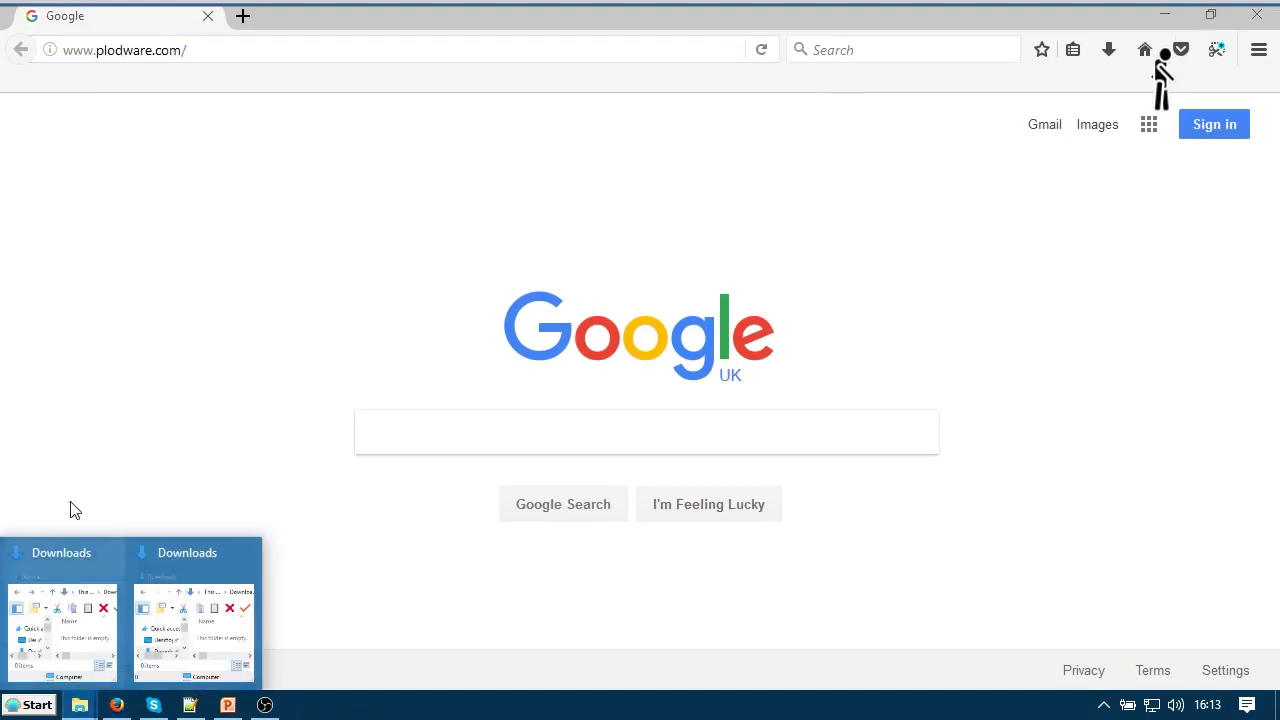
left_click(245, 672)
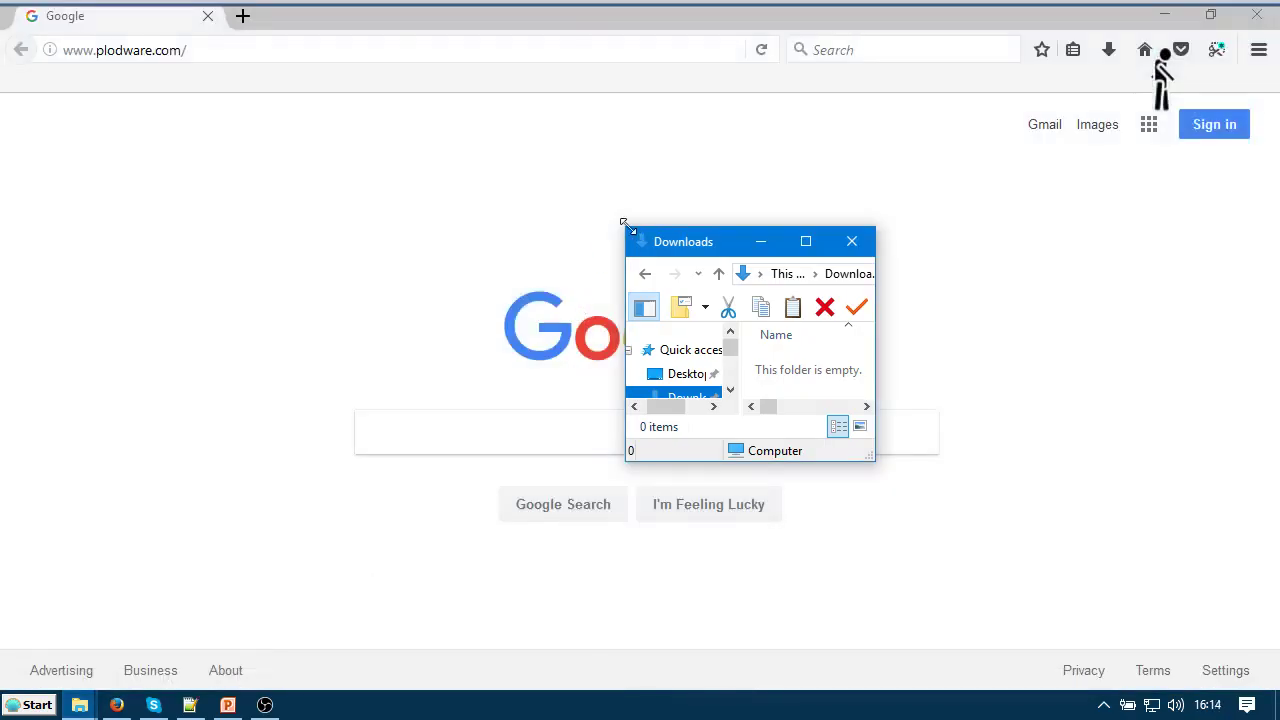
left_click_drag(604, 207, 326, 63)
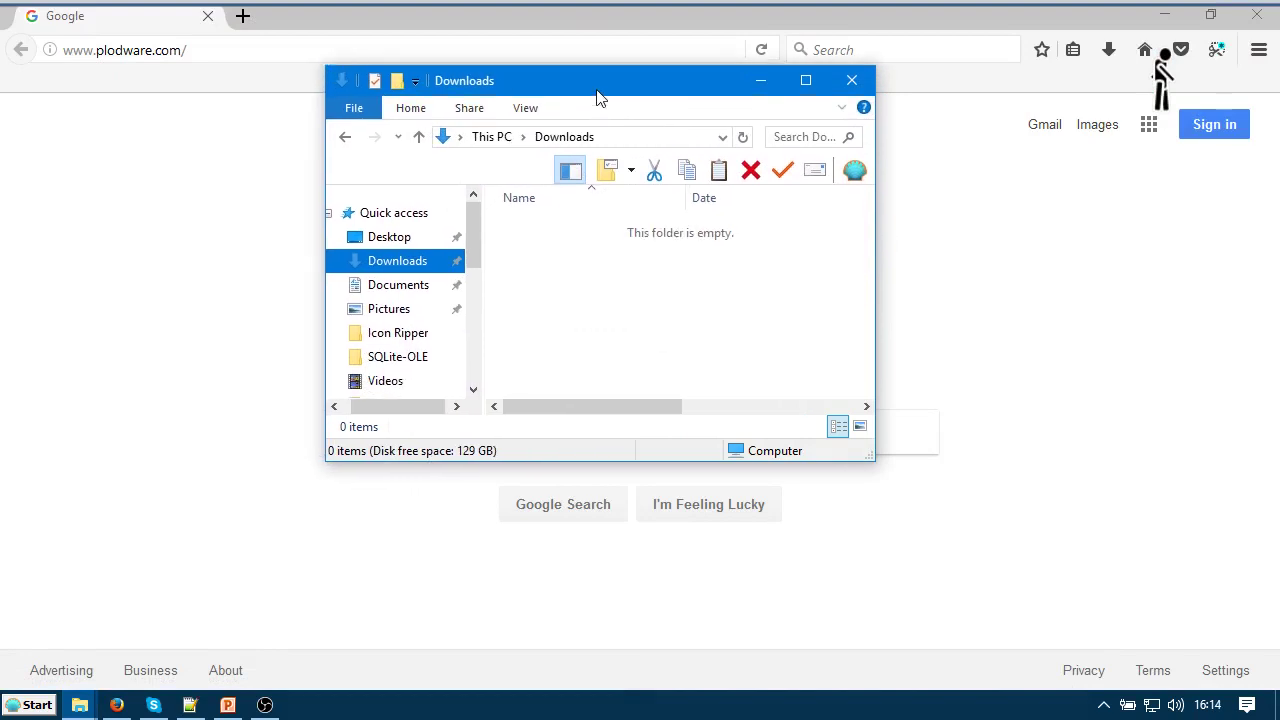
left_click_drag(596, 95, 760, 88)
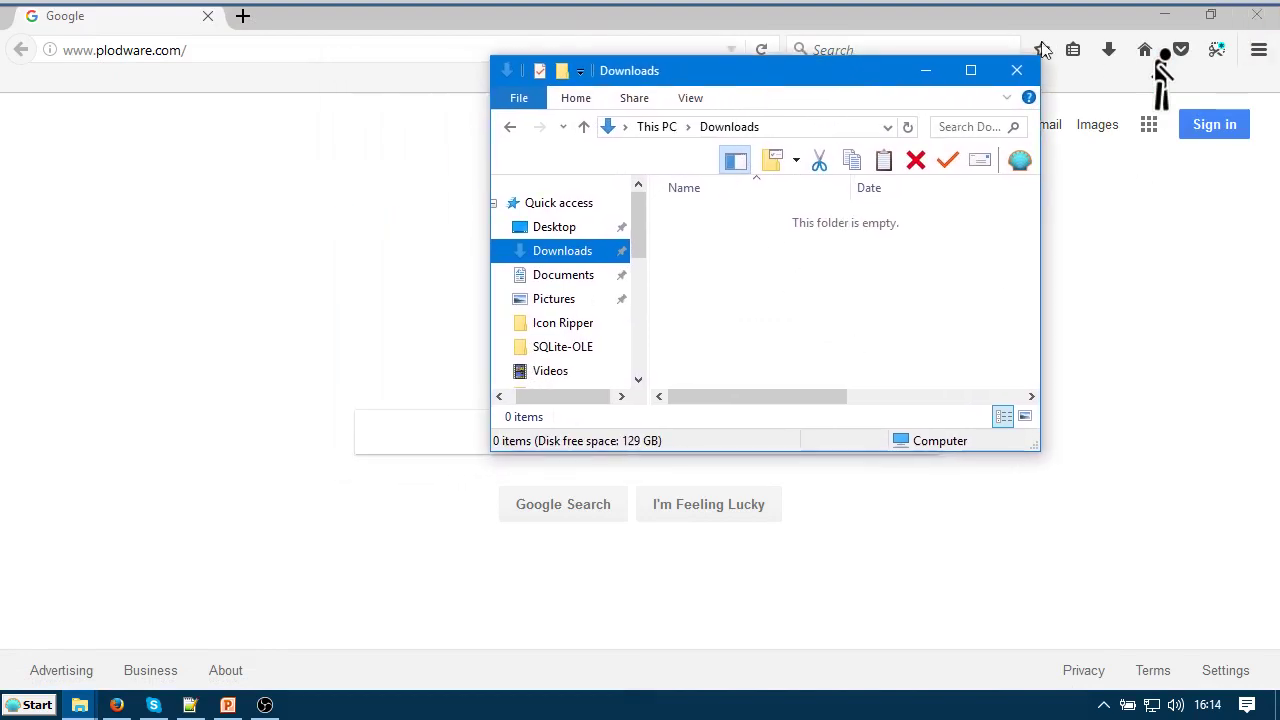
left_click(848, 17)
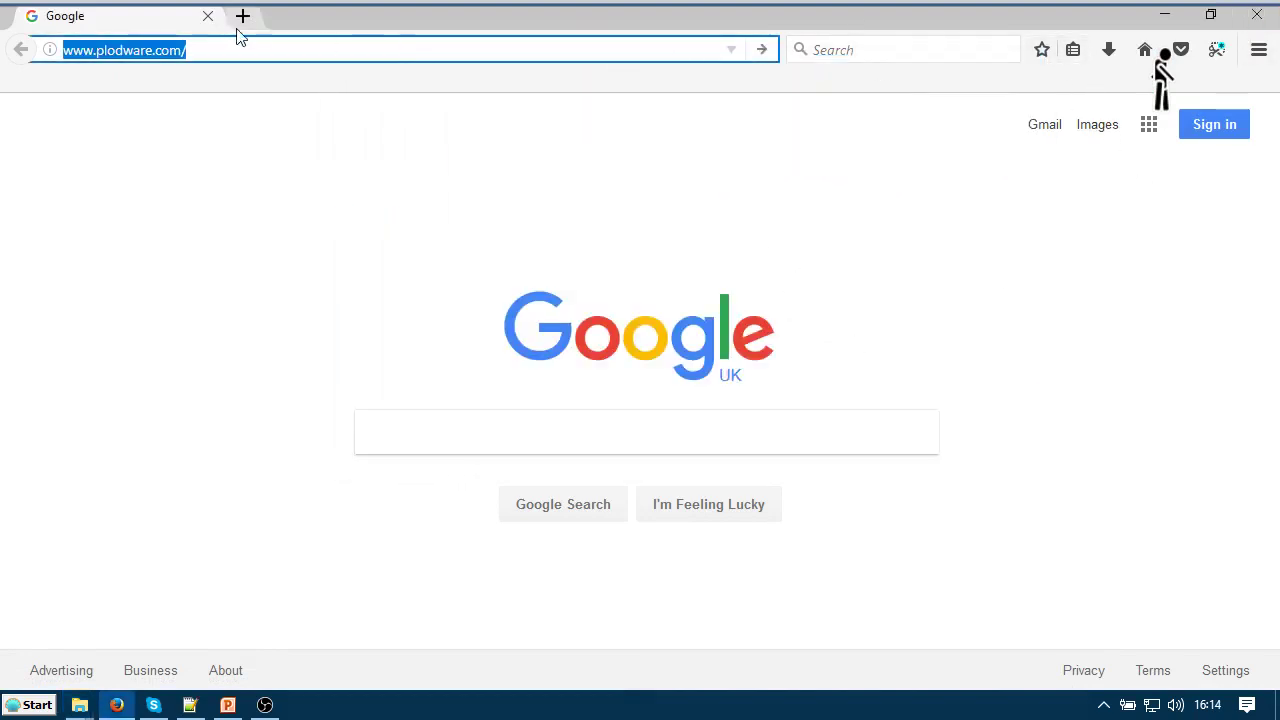
left_click(291, 47)
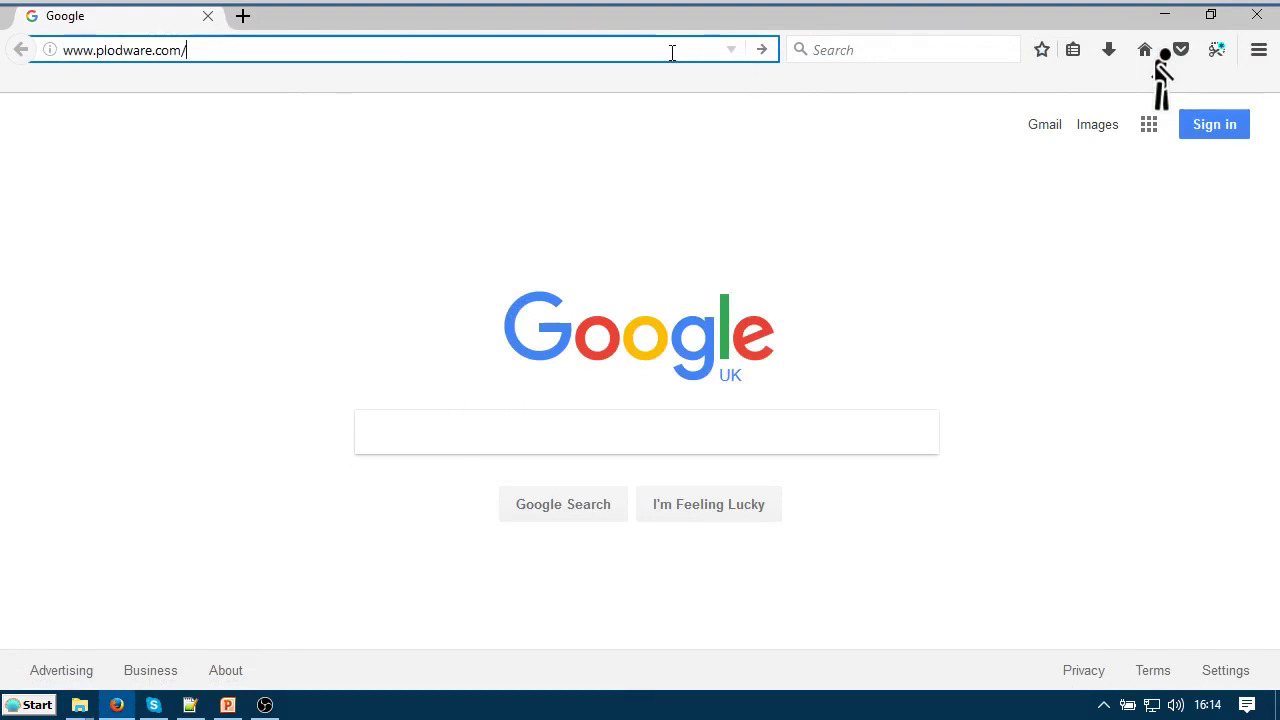
key("Return")
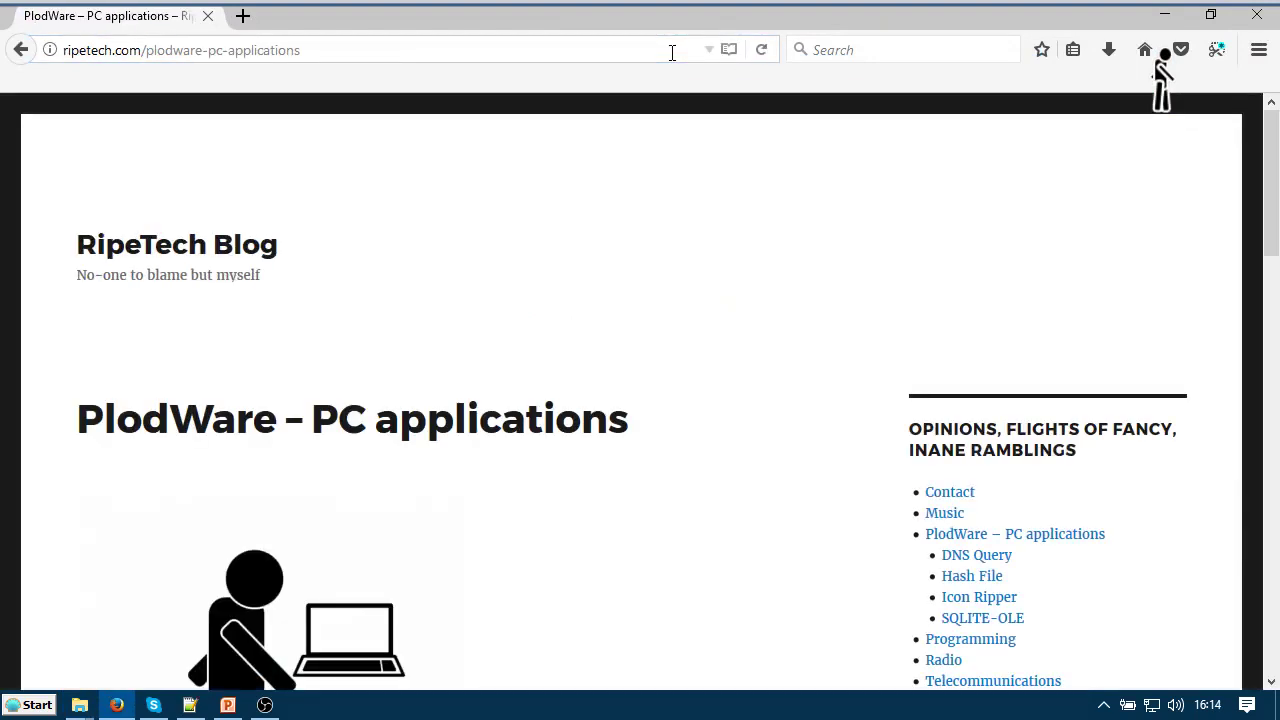
scroll(983, 517, "down", 3)
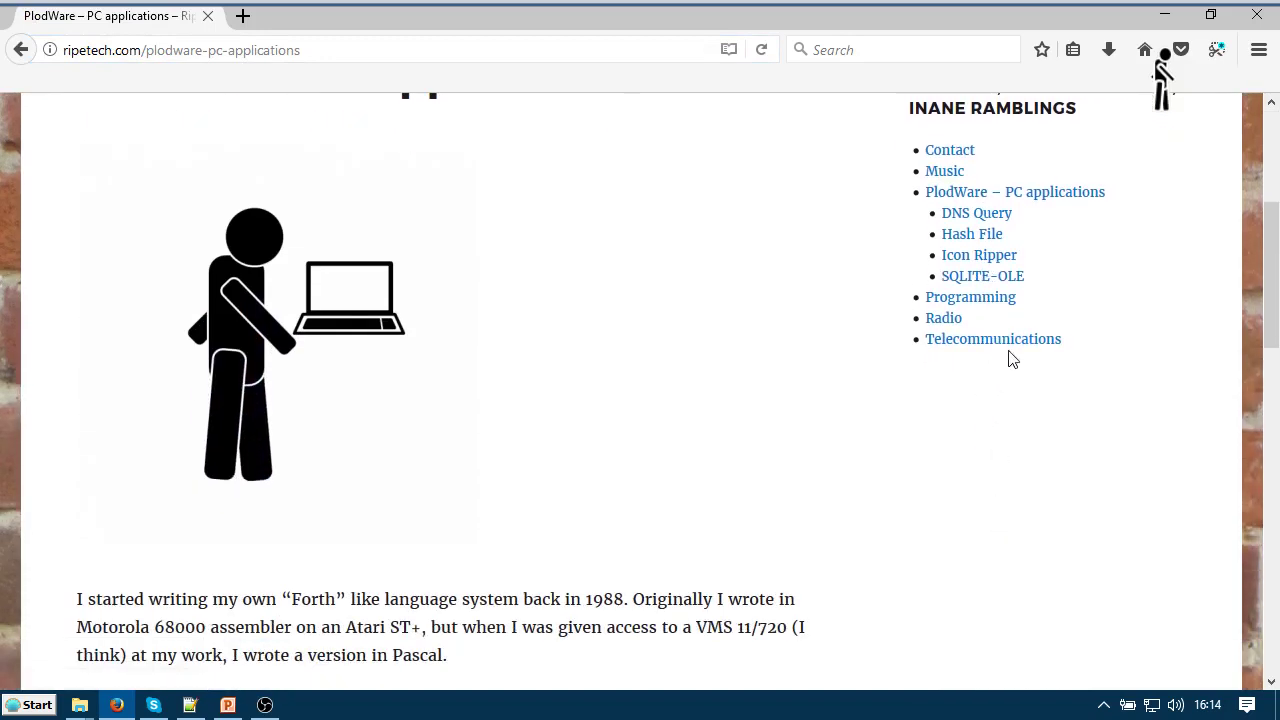
left_click(985, 221)
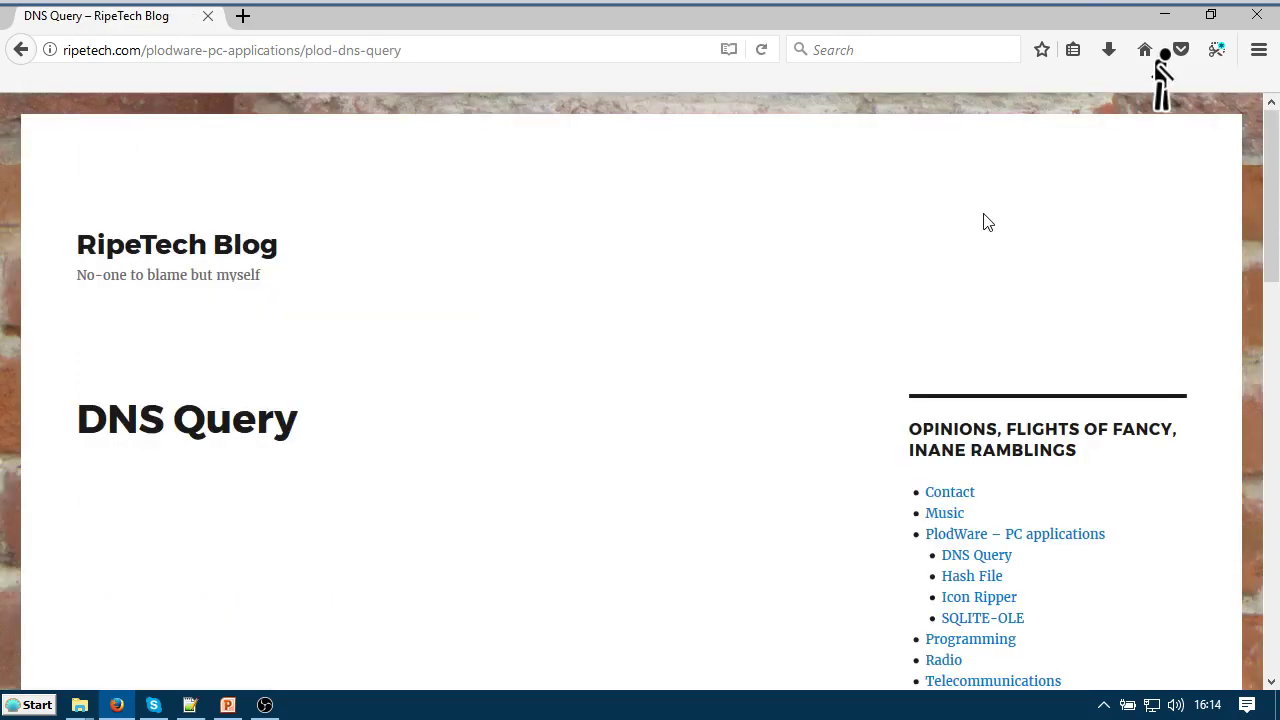
Download Plod-DNS-Query.zip through the page's PlodWare DNS Query link, saving the file, and close the browser
scroll(905, 481, "down", 5)
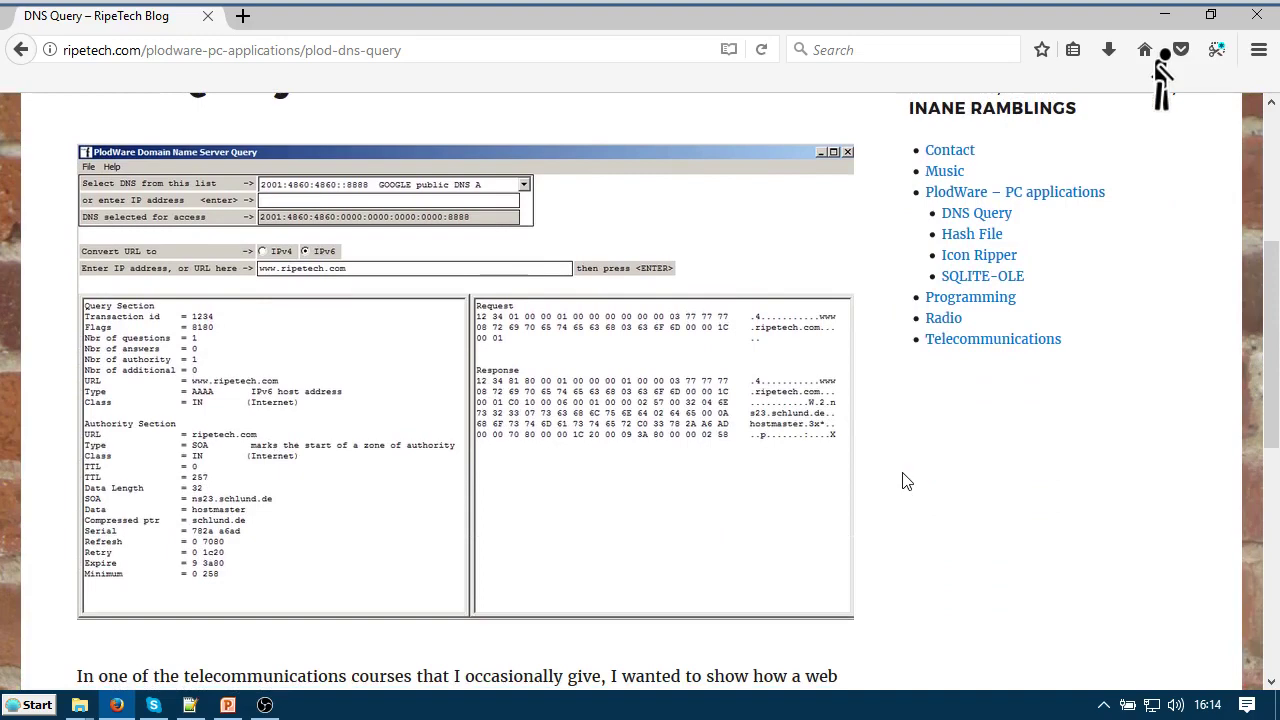
scroll(905, 481, "down", 8)
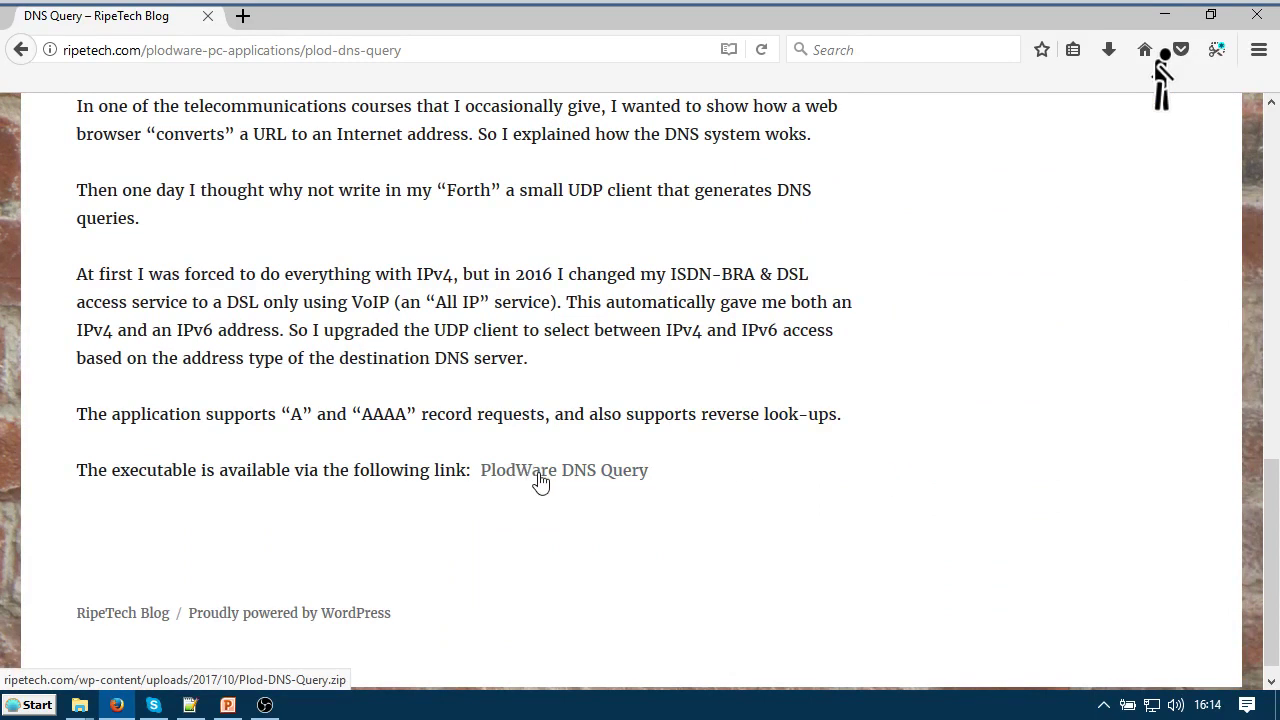
left_click(540, 481)
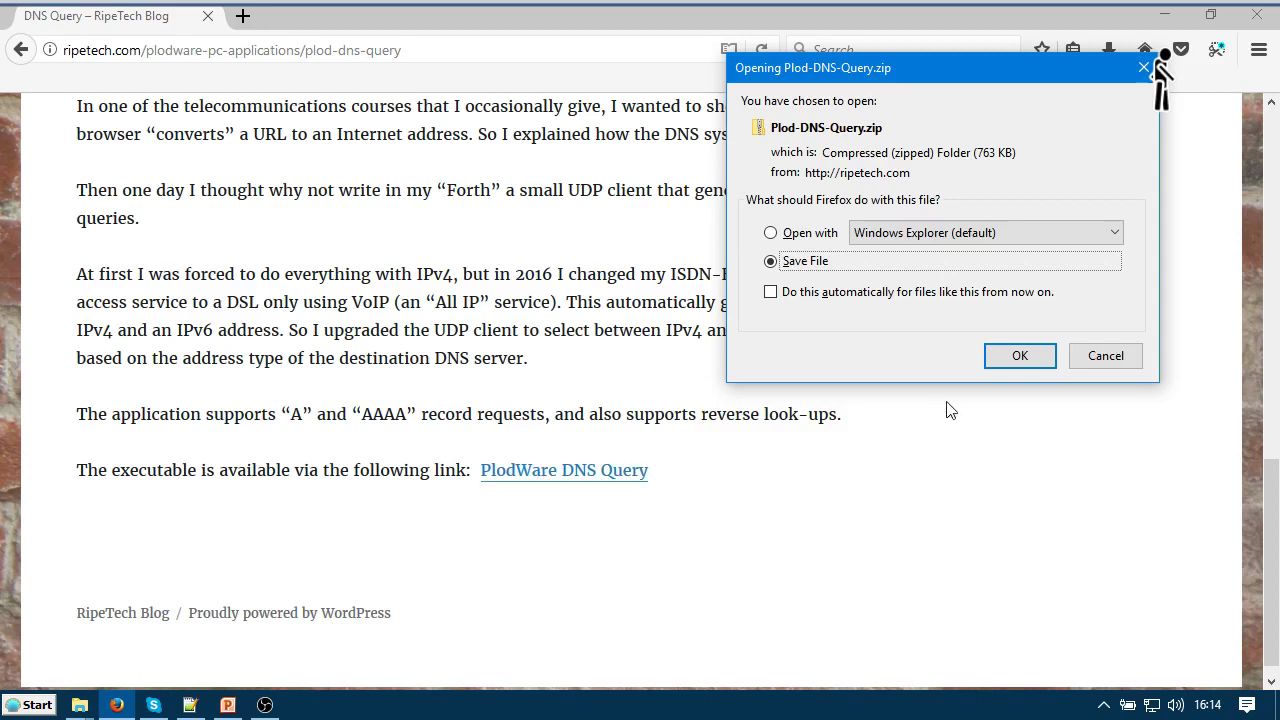
left_click(1020, 357)
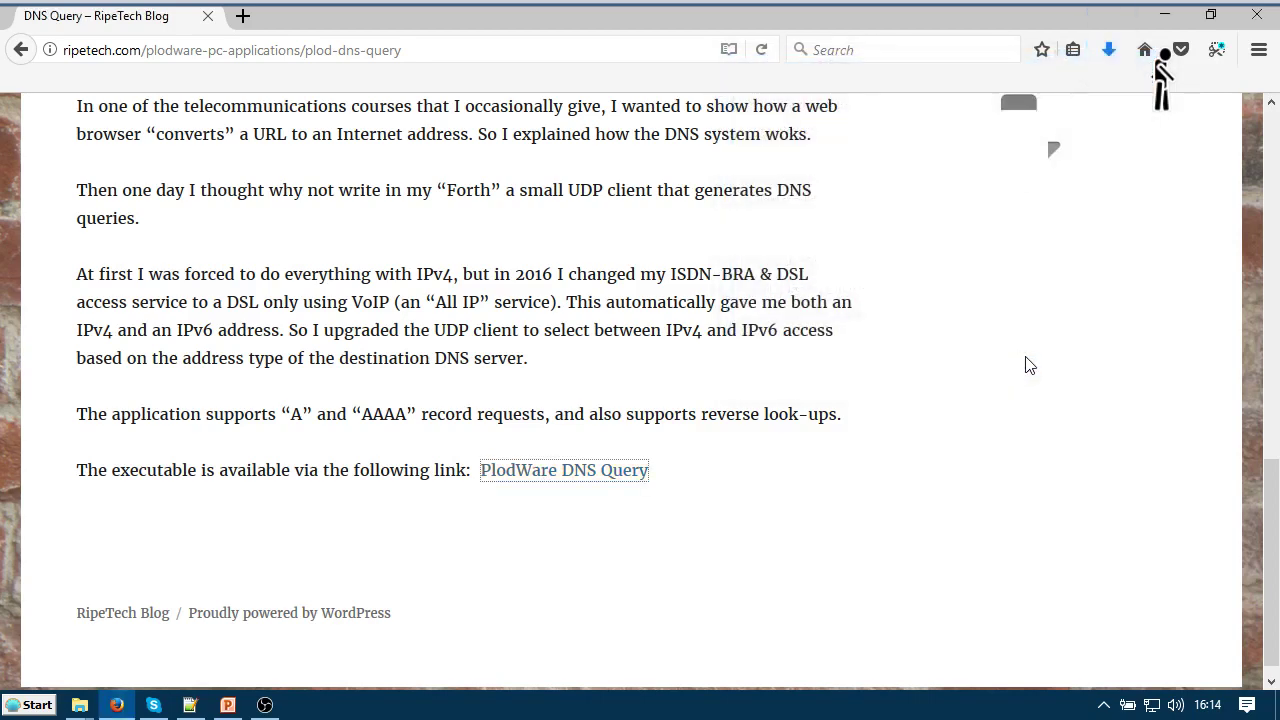
left_click(1256, 16)
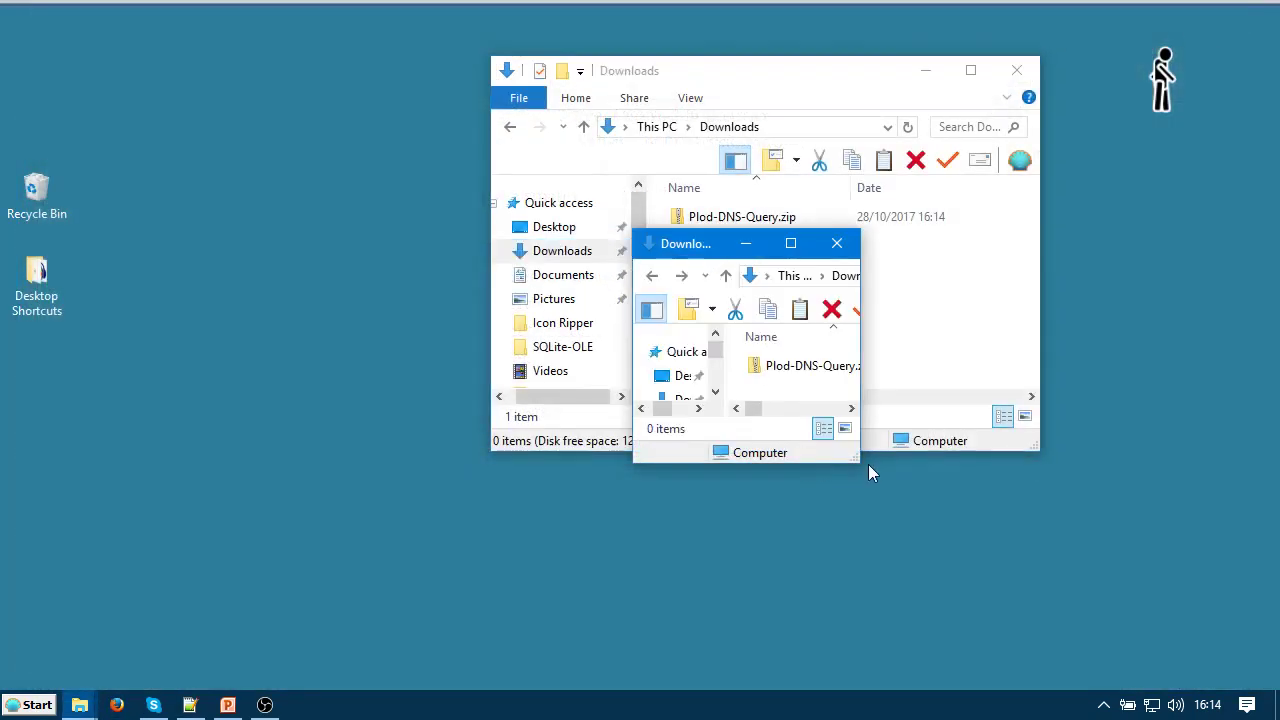
Arrange both Downloads windows, copy Plod DNS Query.exe out of Plod-DNS-Query.zip into the Downloads folder, and close the archive window
left_click_drag(858, 463, 1192, 603)
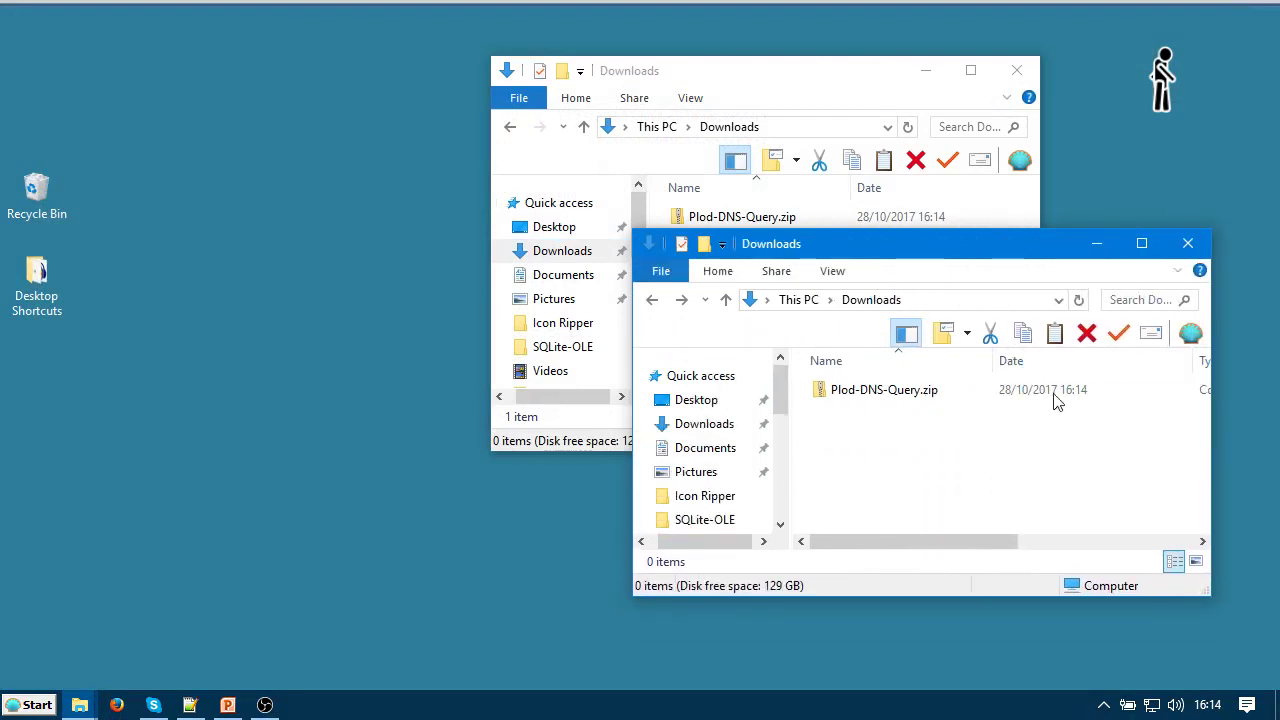
left_click_drag(969, 240, 501, 252)
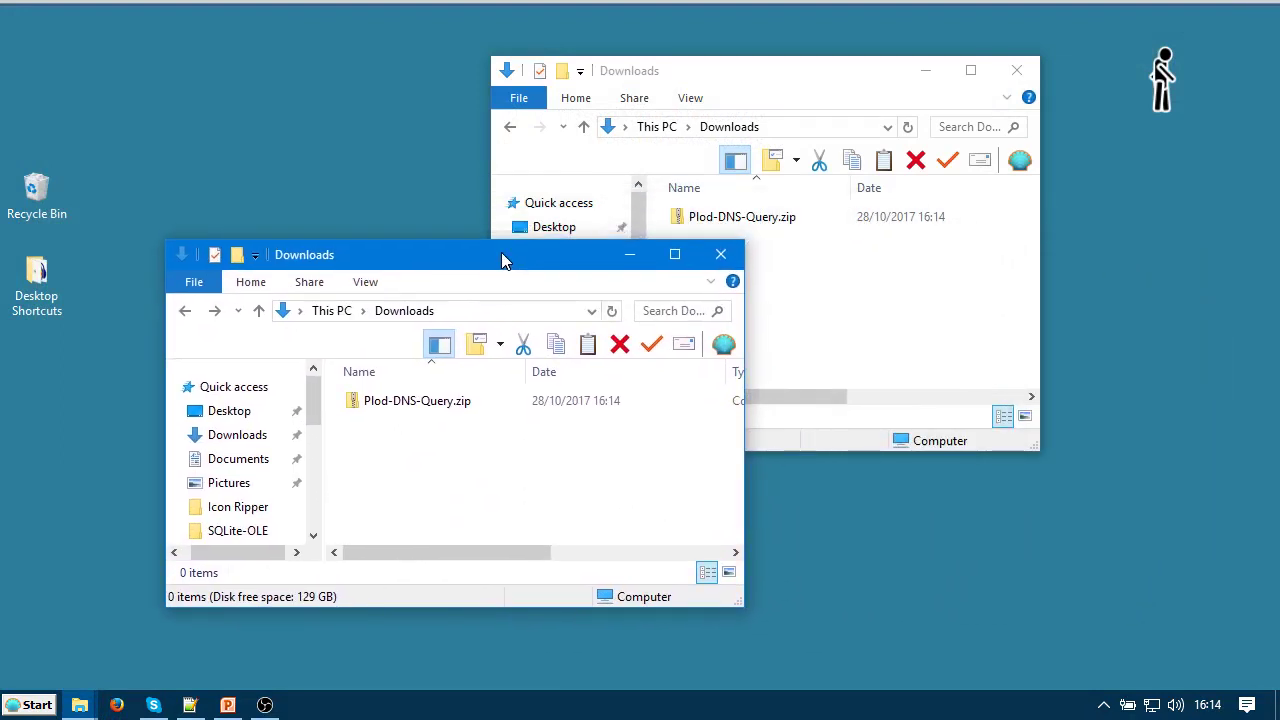
double_click(778, 220)
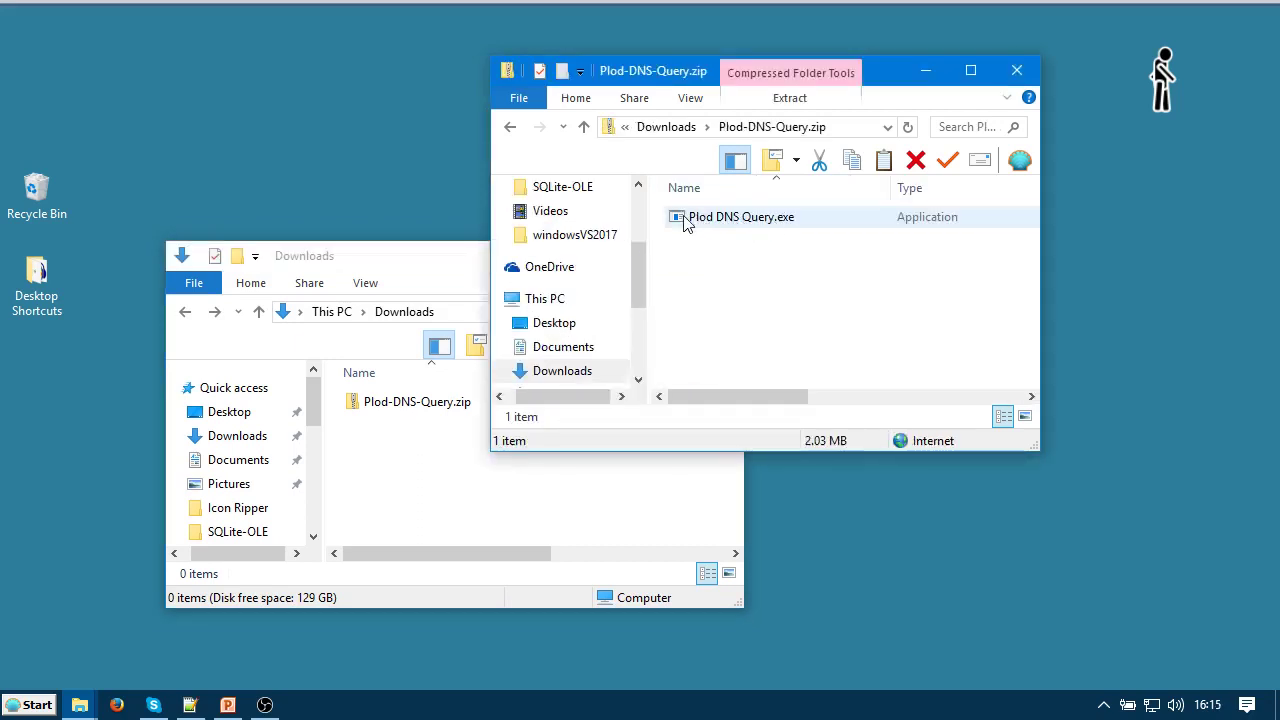
left_click(686, 224)
left_click_drag(686, 224, 418, 508)
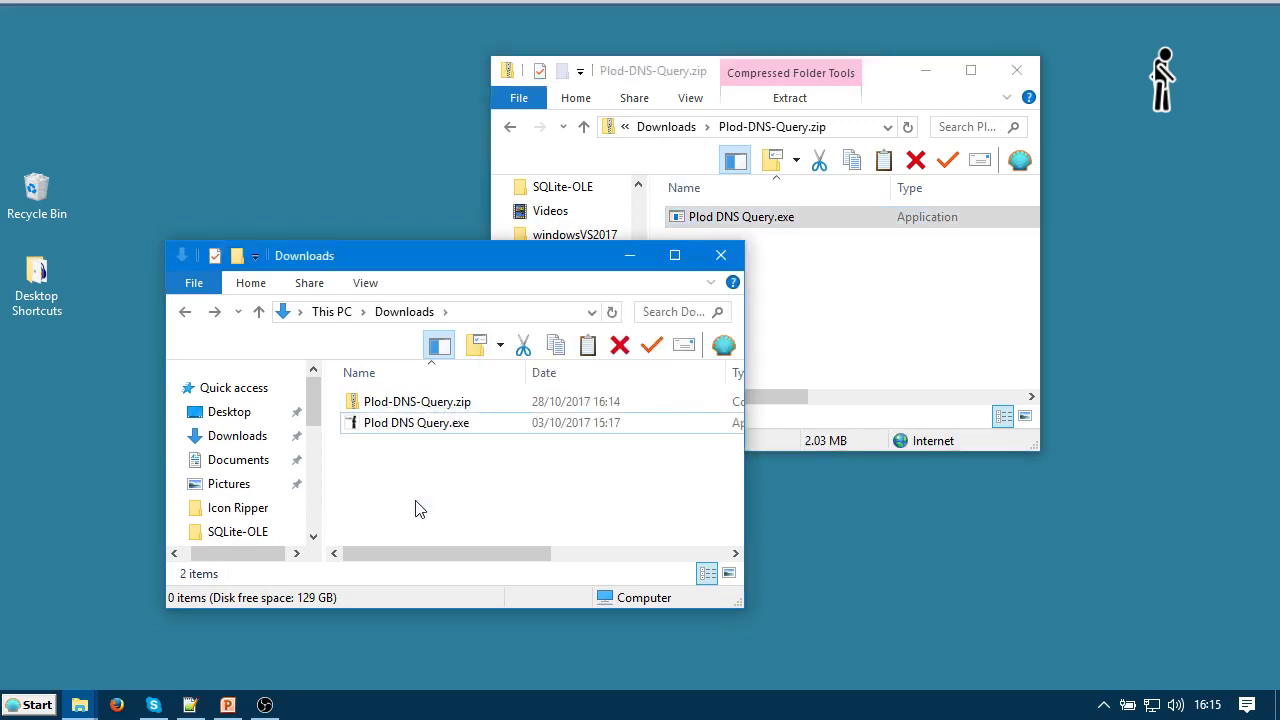
left_click(1019, 68)
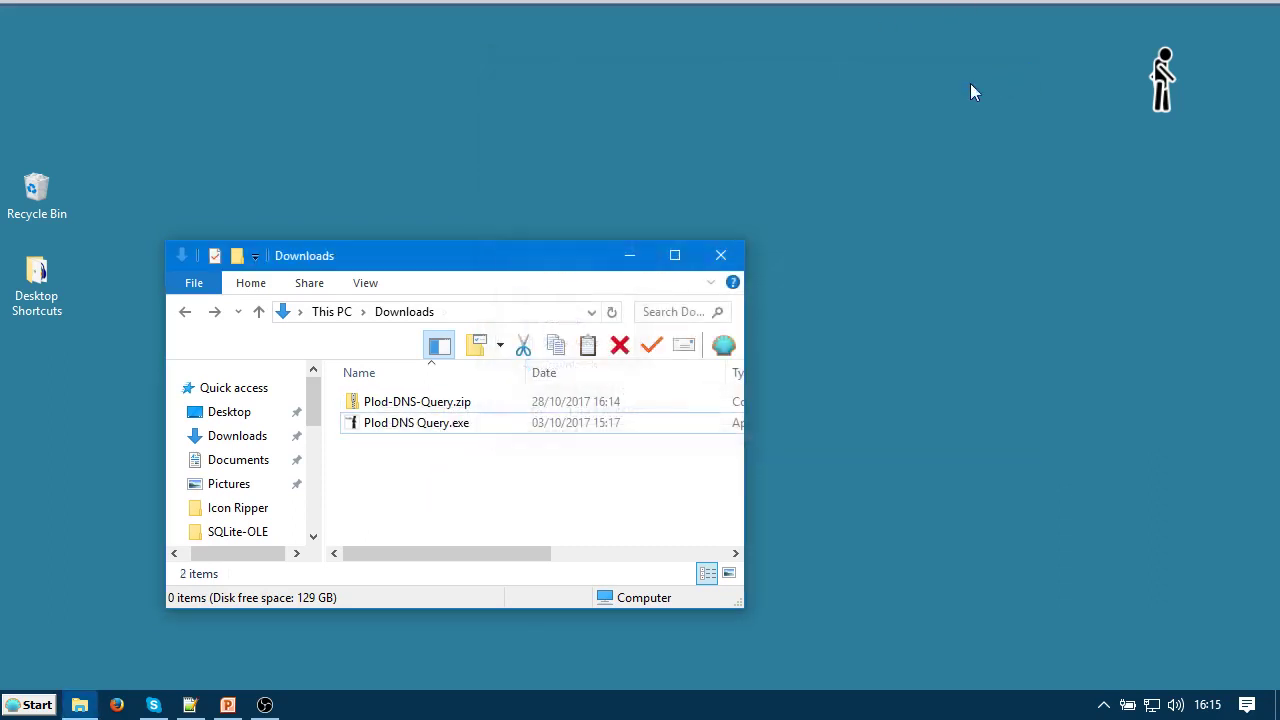
Move Plod-DNS-Query.zip to the Recycle Bin and widen the Downloads window to show all file details
left_click_drag(357, 410, 45, 206)
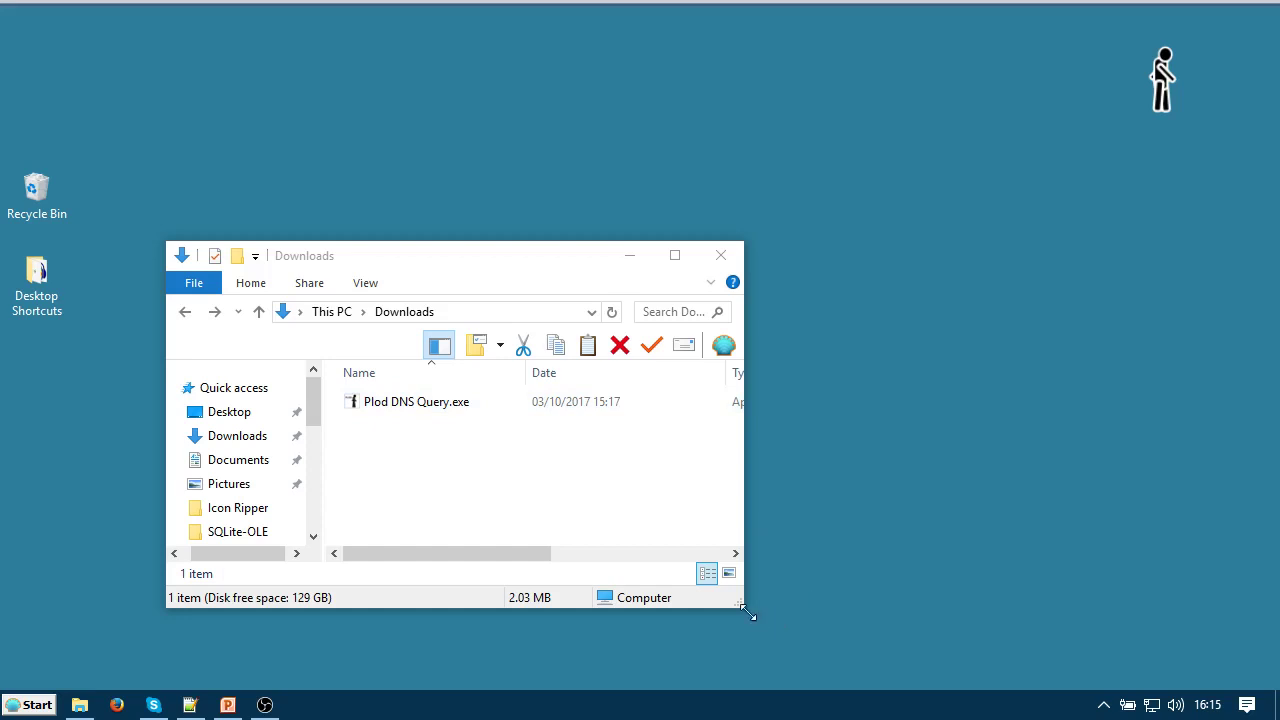
left_click_drag(743, 608, 1213, 659)
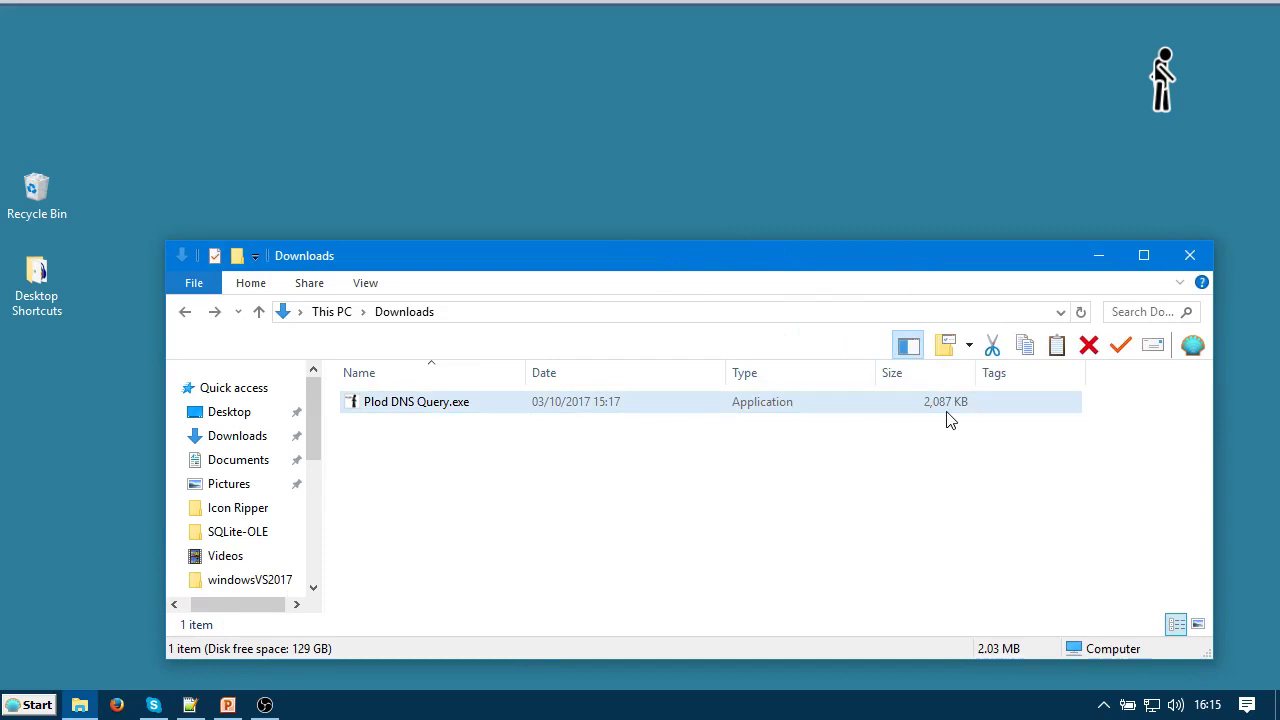
Run Plod DNS Query.exe despite the unknown publisher, maximize its window, and make the two result panes about equally wide
double_click(418, 410)
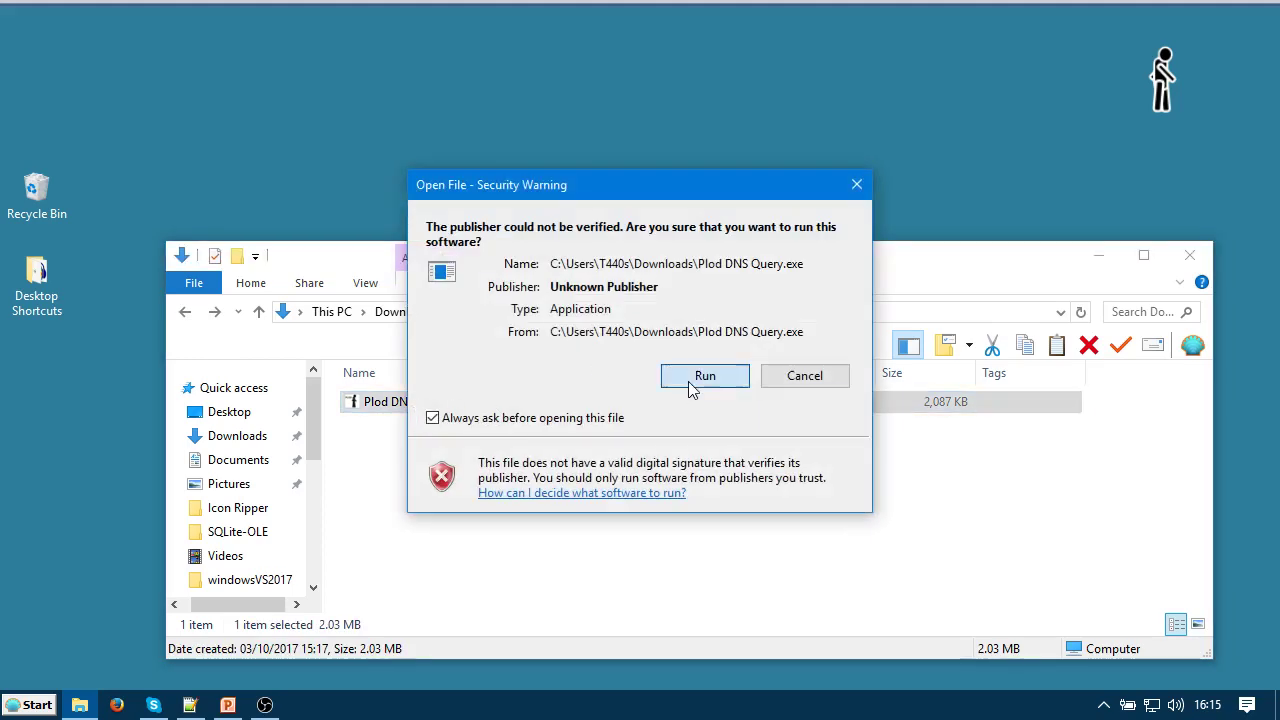
left_click(692, 385)
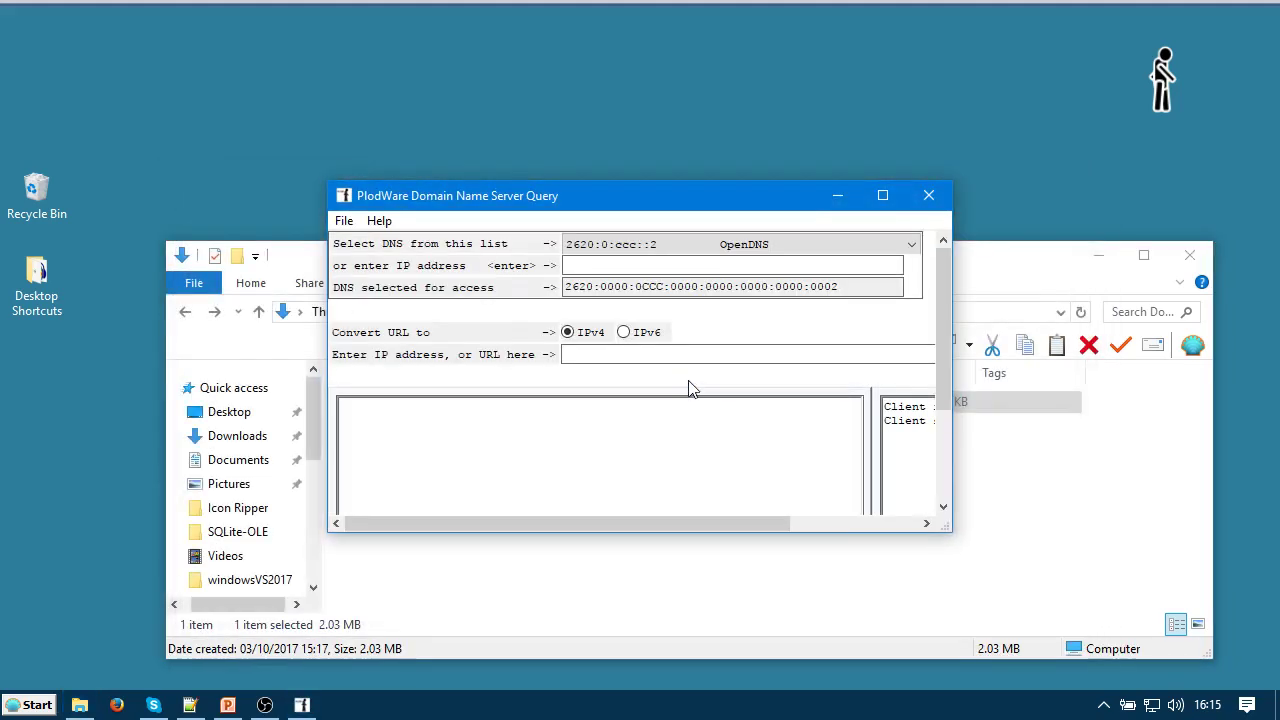
left_click(886, 197)
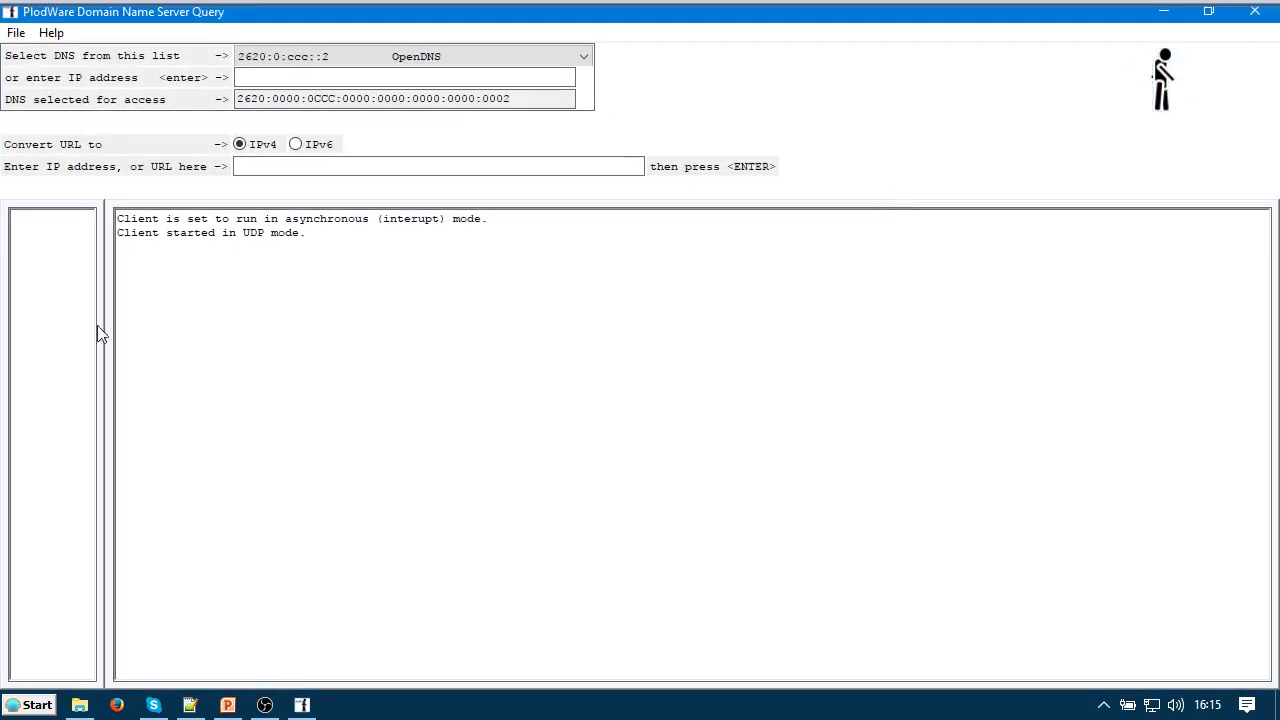
left_click_drag(104, 328, 582, 367)
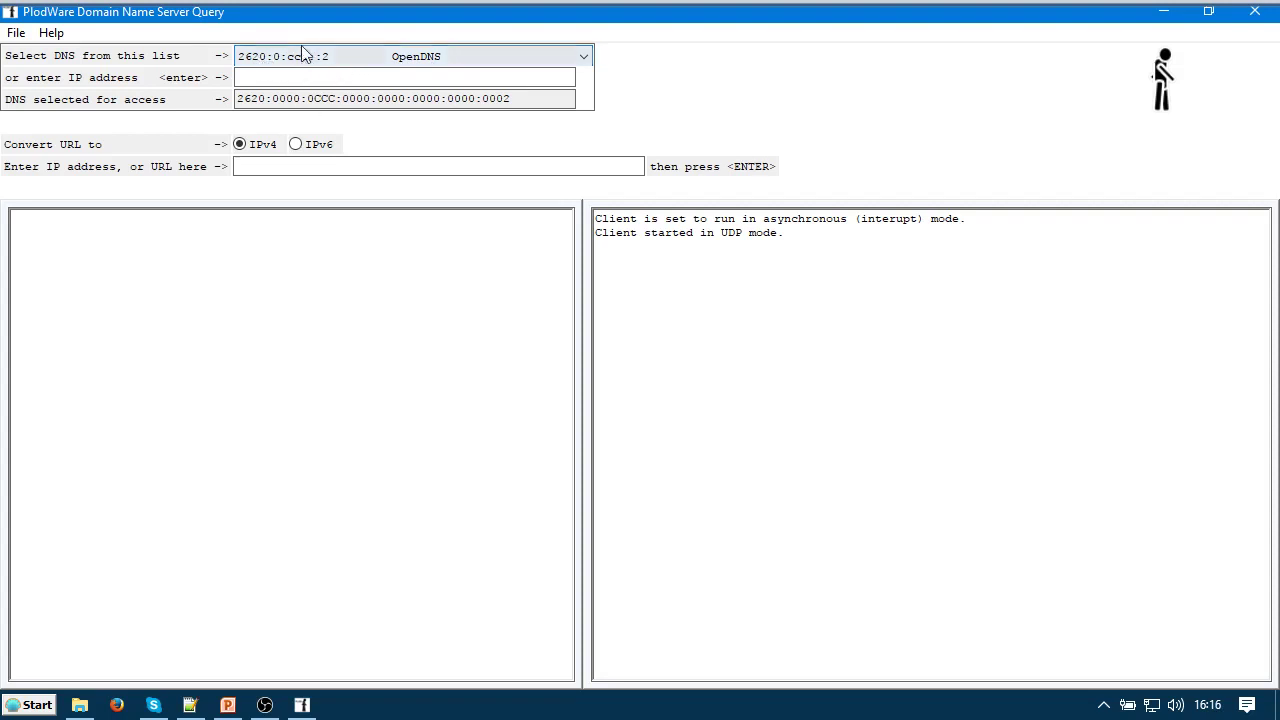
left_click_drag(243, 98, 484, 104)
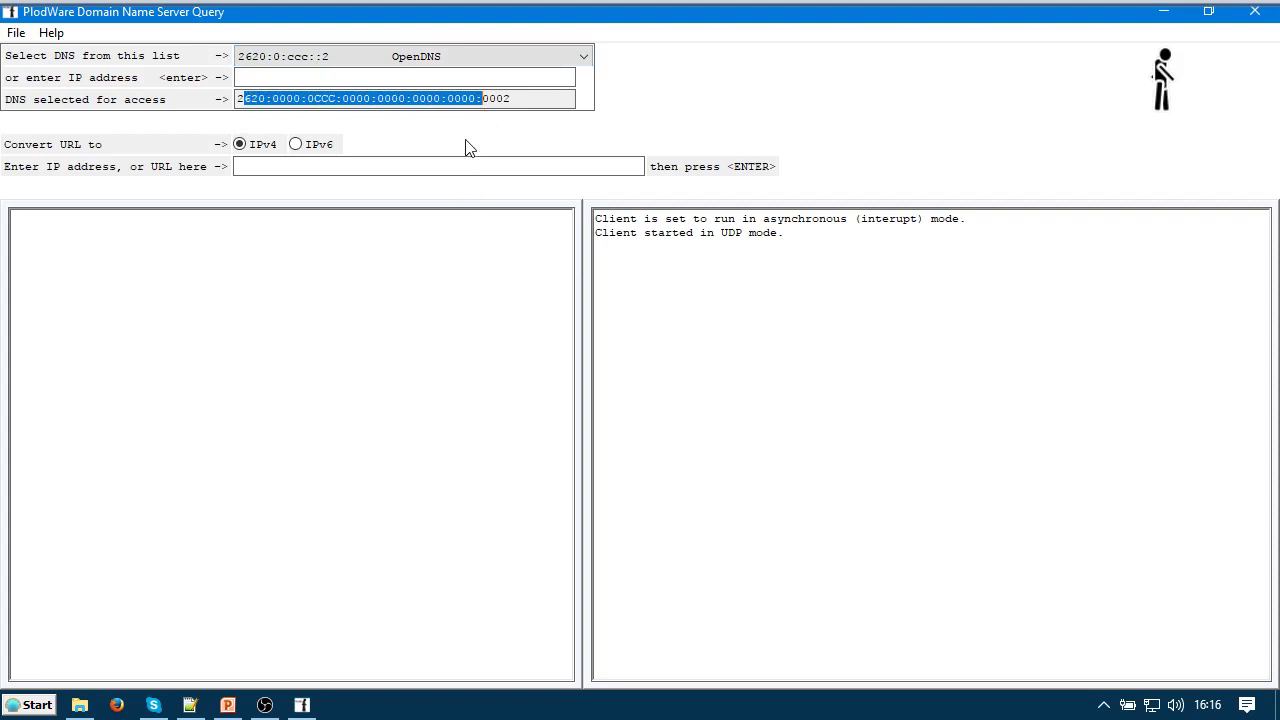
left_click(240, 147)
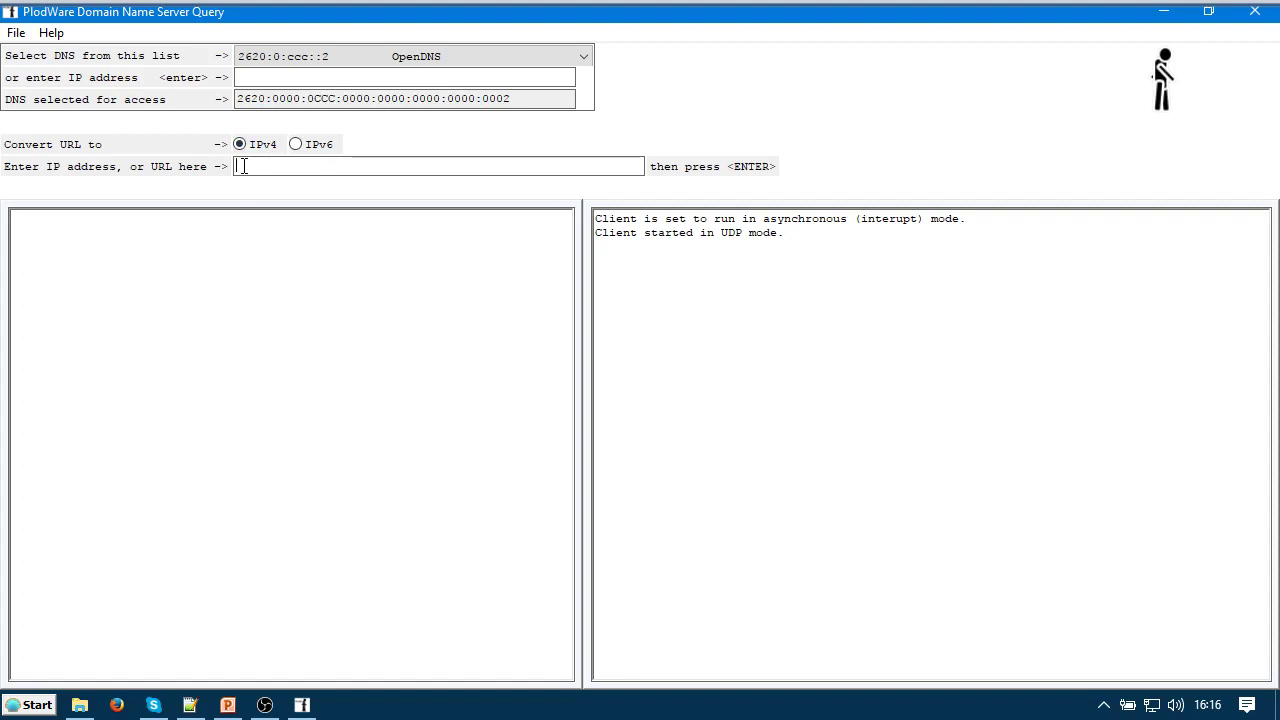
type("www.plodware.com")
key("Return")
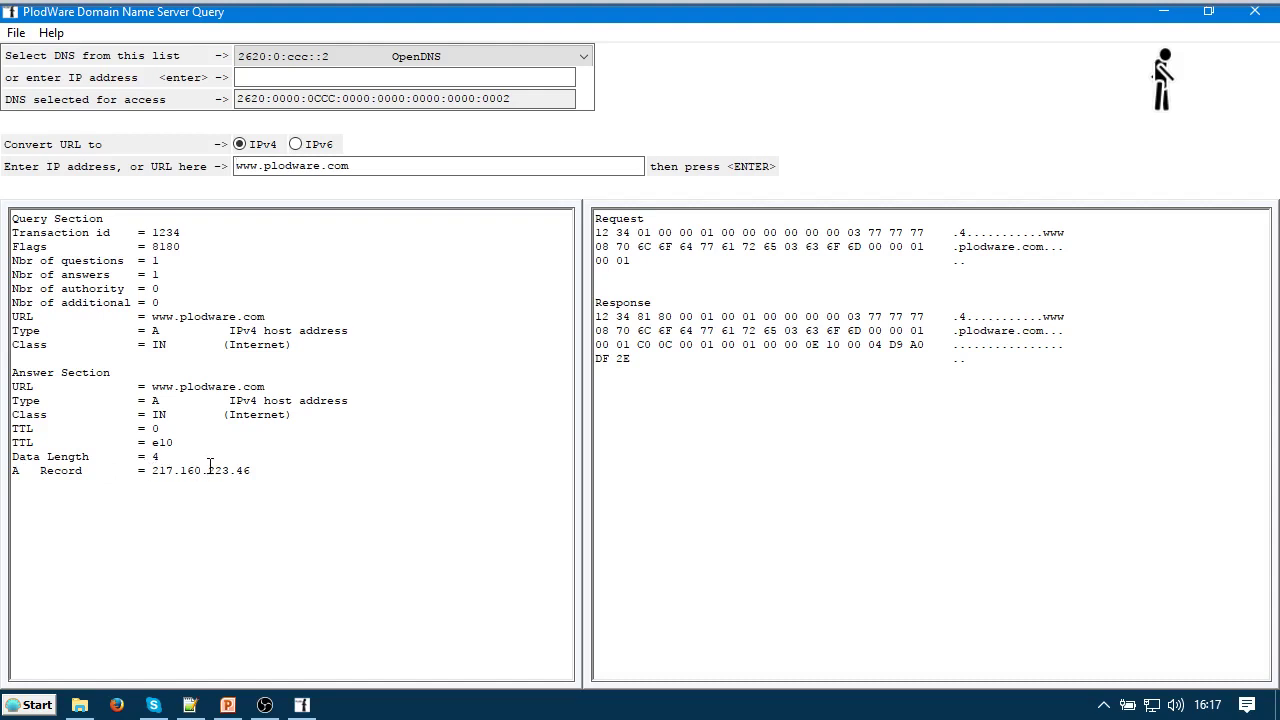
left_click(297, 145)
left_click(698, 176)
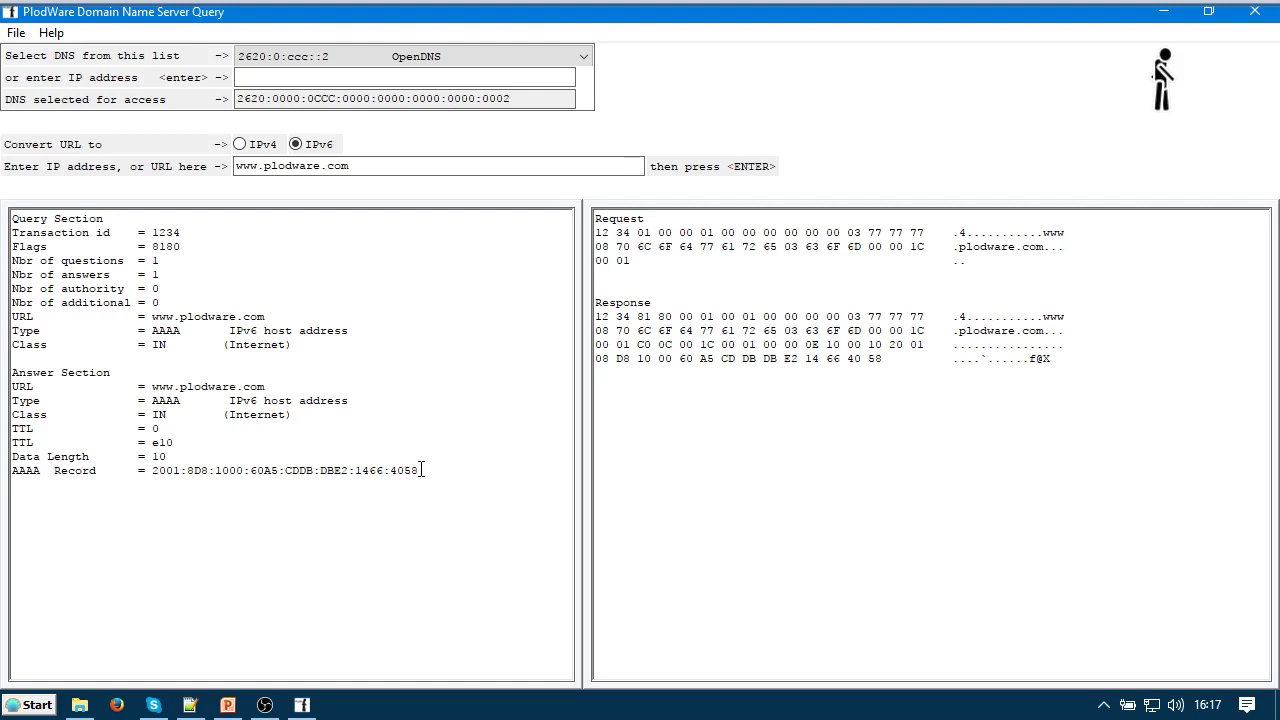
left_click_drag(420, 471, 153, 471)
key("ctrl+c")
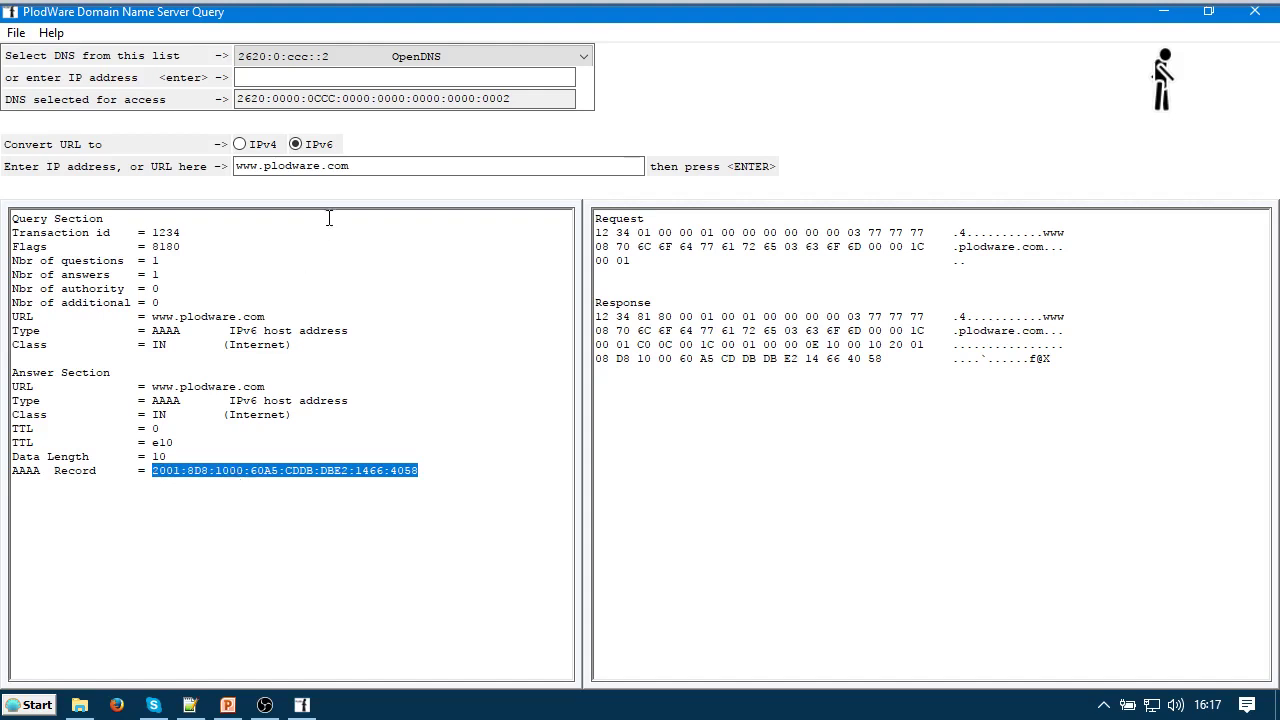
Replace the queried URL with the copied address 2001:8D8:1000:60A5:CDDB:DBE2:1466:4058 and run a reverse lookup
left_click_drag(360, 172, 230, 172)
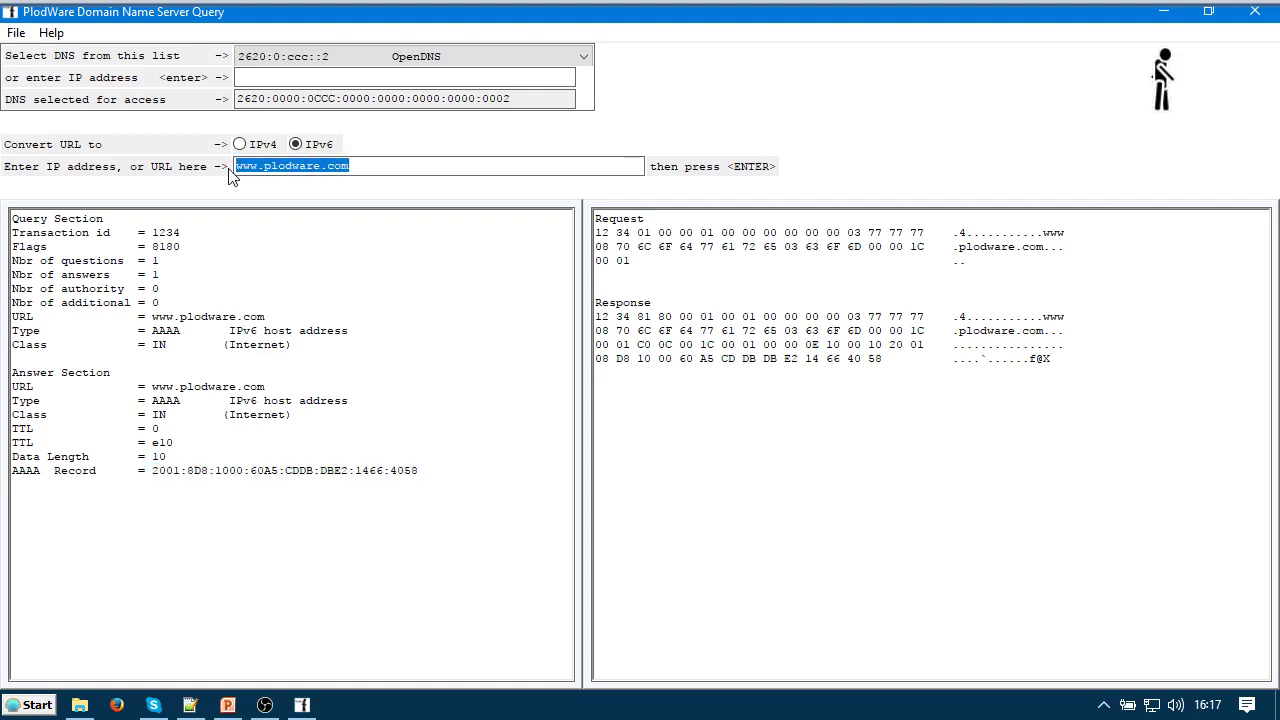
key("ctrl+v")
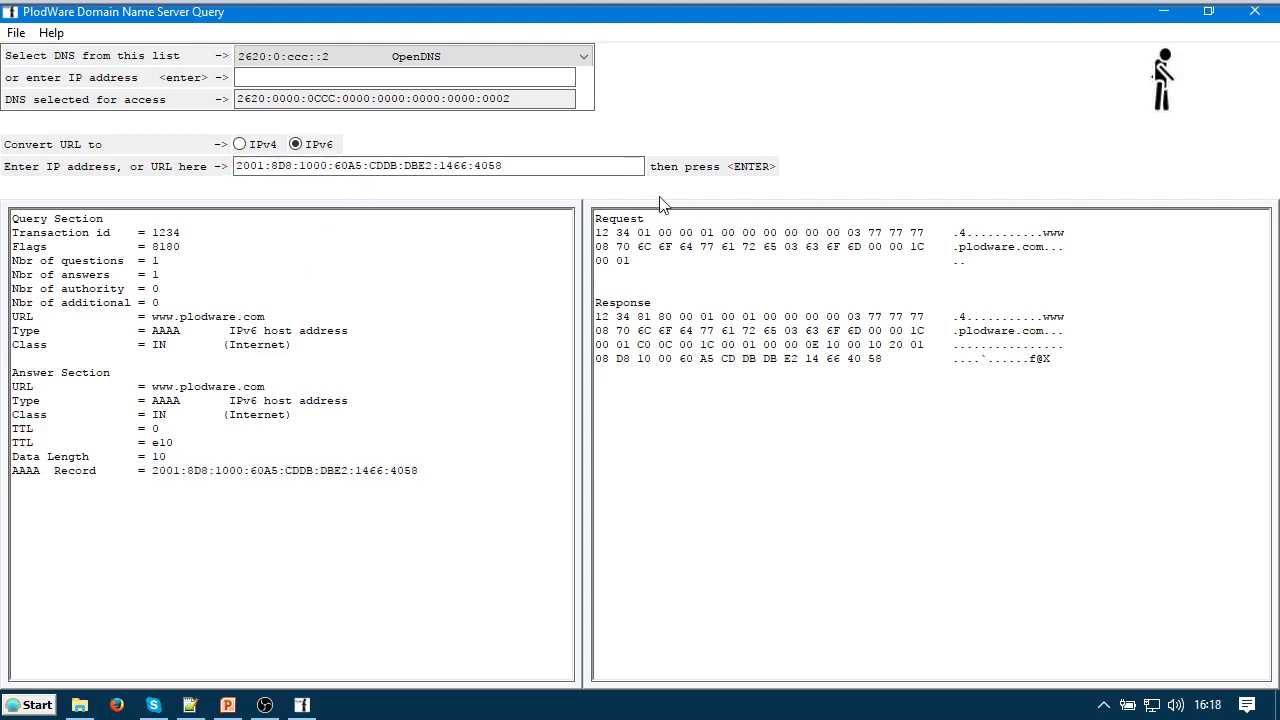
key("Return")
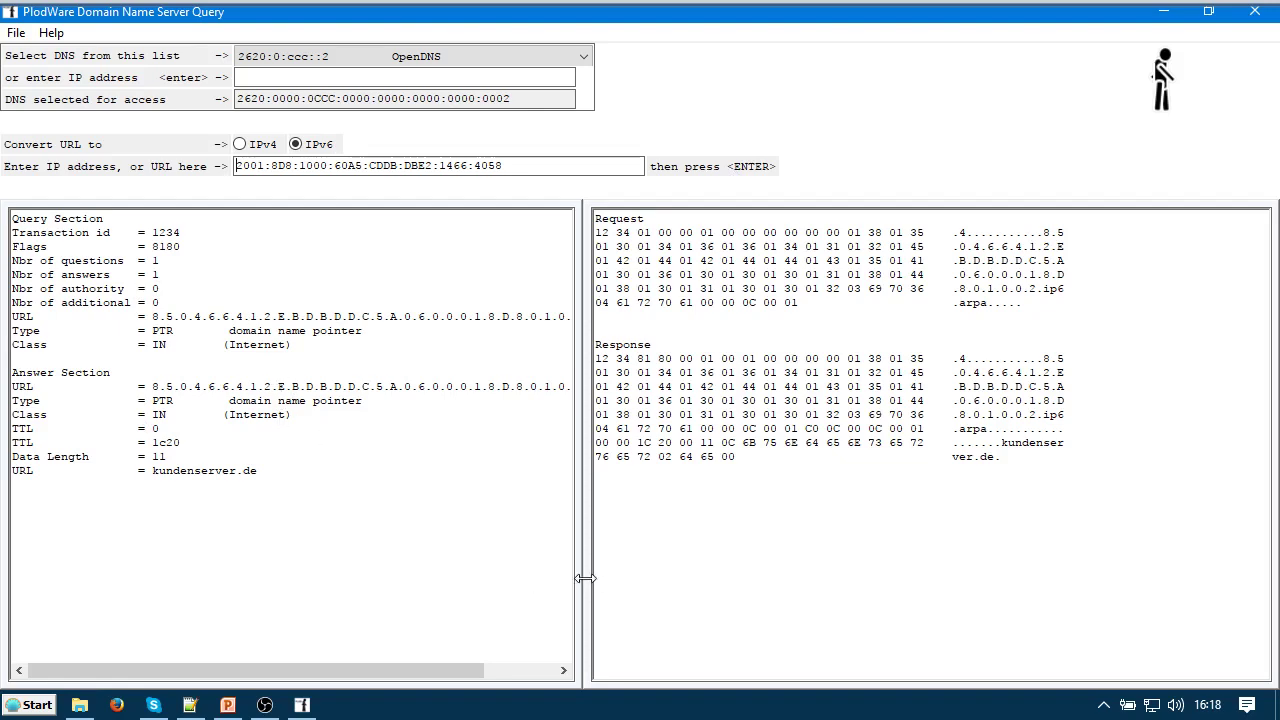
Widen the decoded results pane to fit the full reverse-lookup URLs, and select GOOGLE public DNS B (8.8.4.4) as the server
left_click_drag(585, 578, 737, 571)
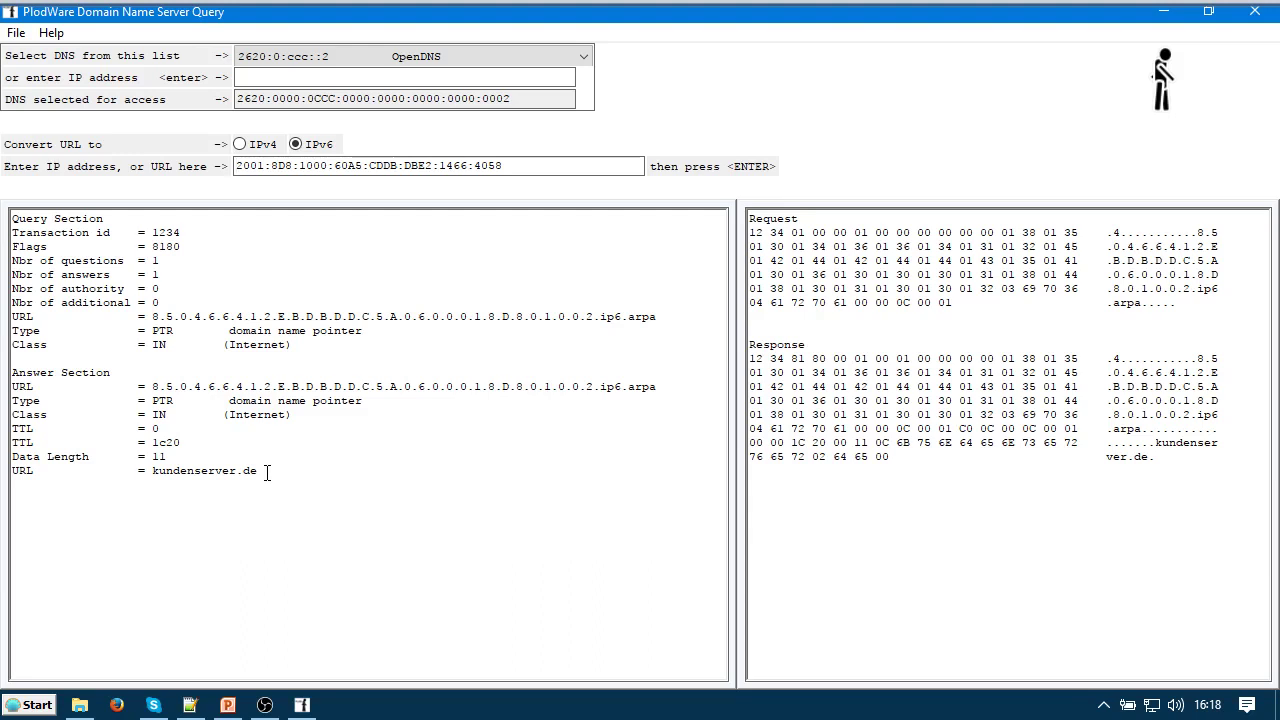
left_click(505, 165)
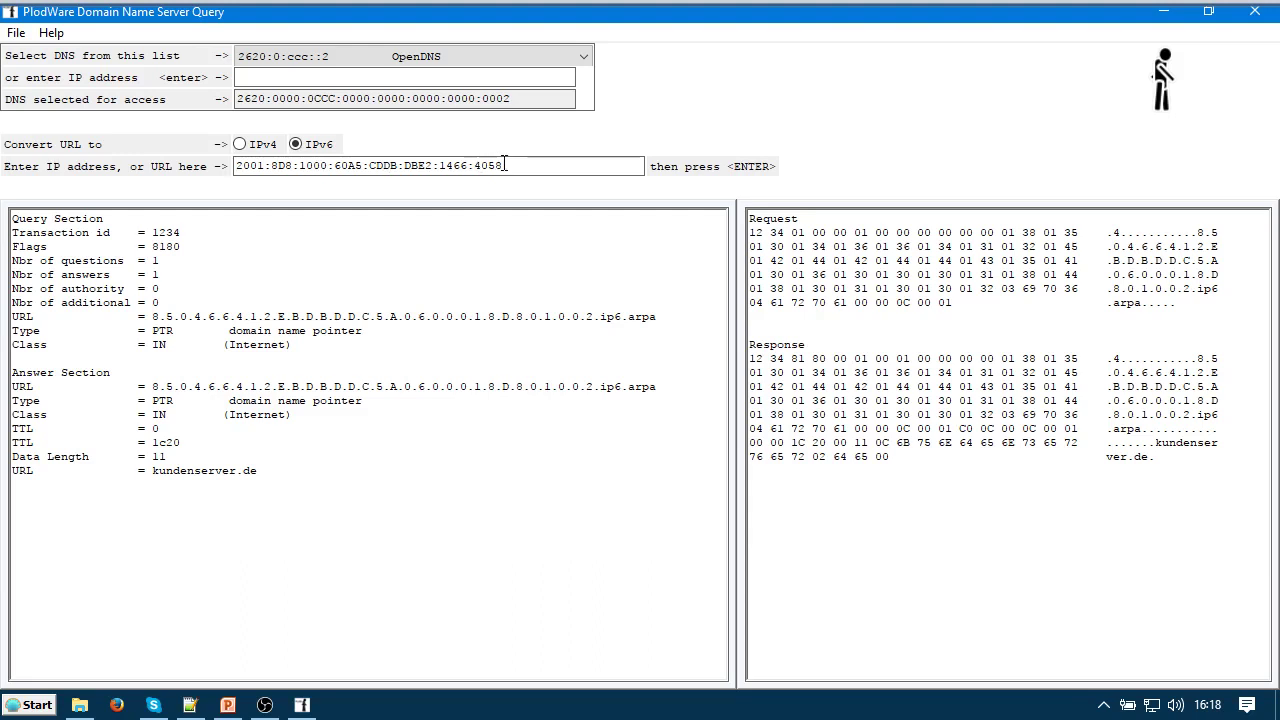
left_click(586, 58)
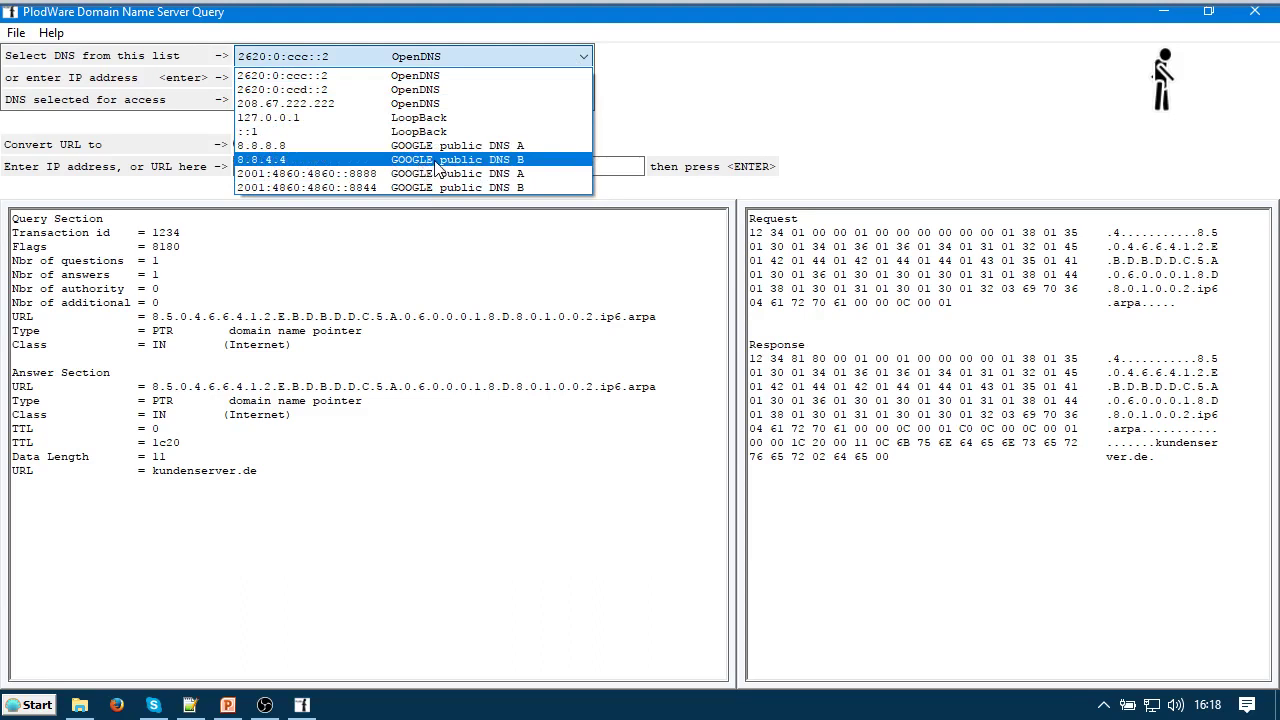
left_click(291, 162)
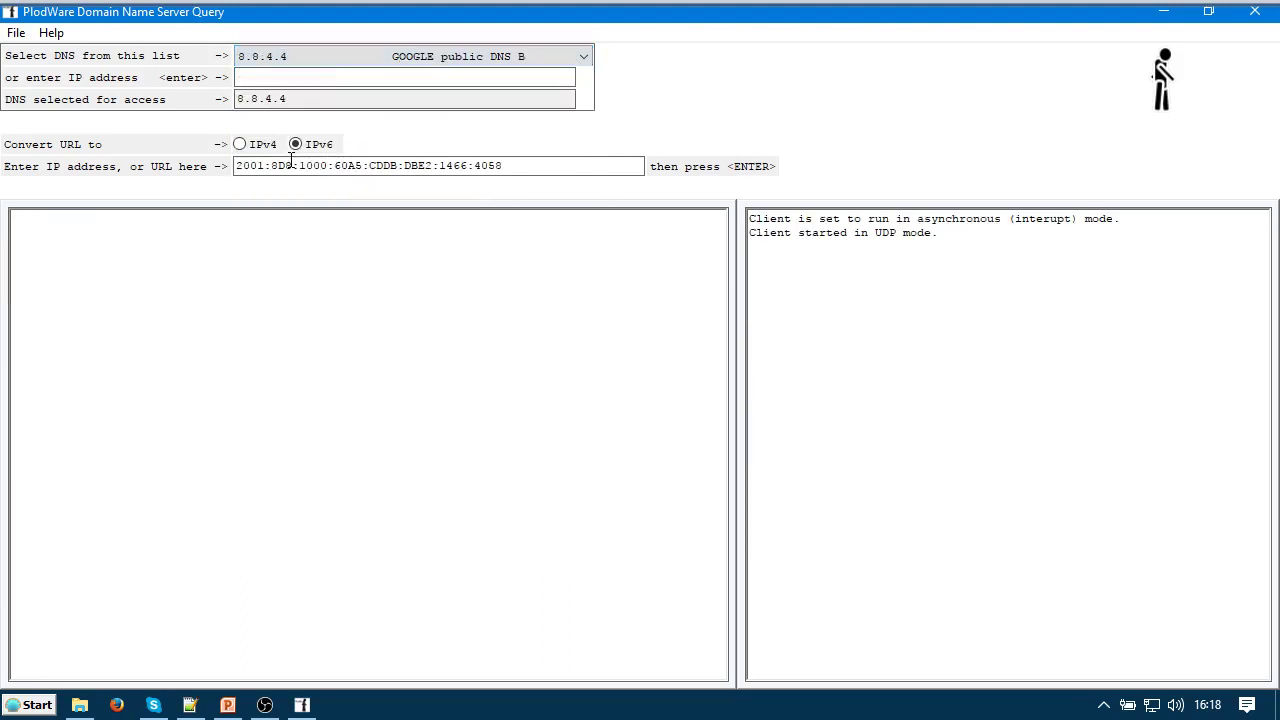
left_click_drag(516, 164, 206, 163)
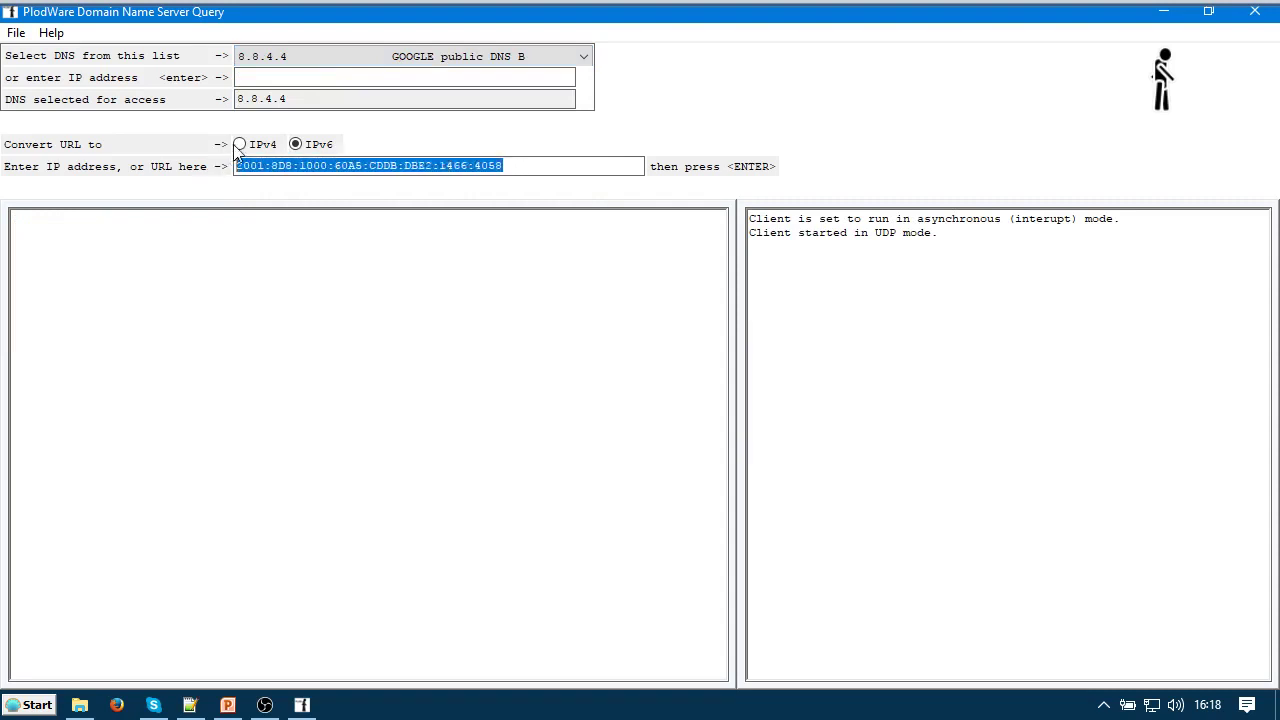
left_click(240, 145)
left_click_drag(510, 165, 228, 170)
type("www.bbc.co.uk")
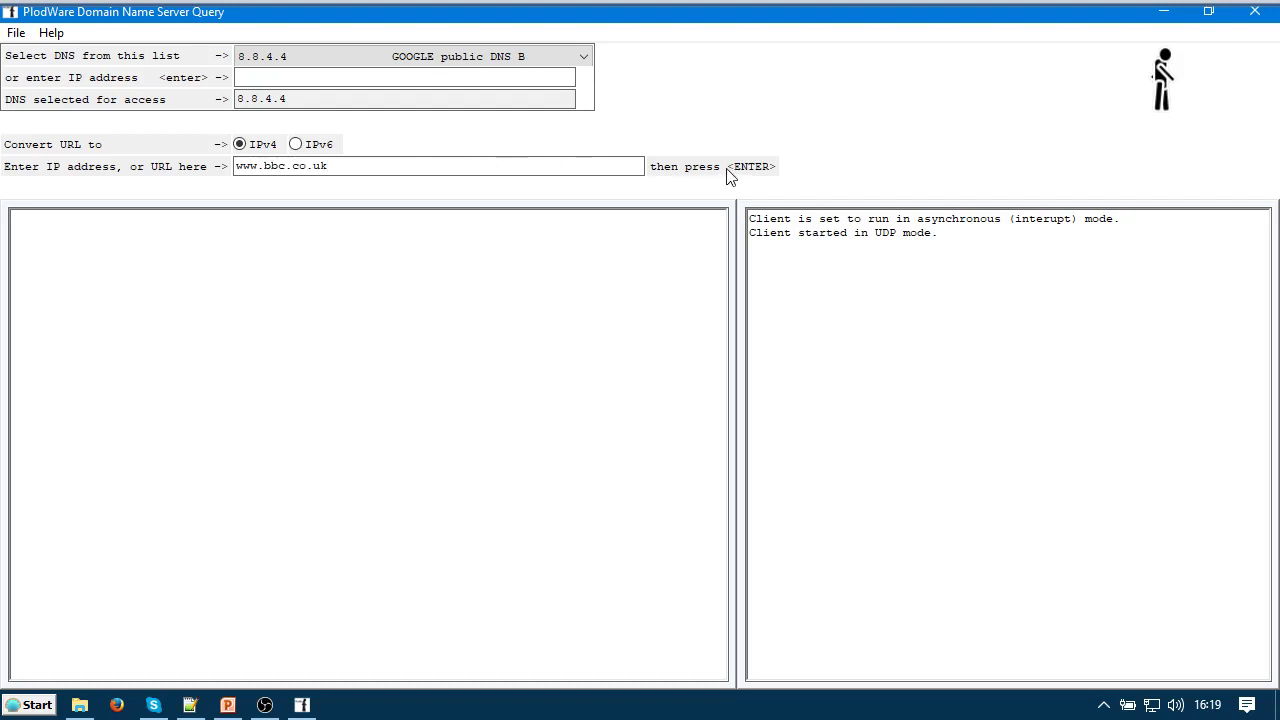
left_click(674, 170)
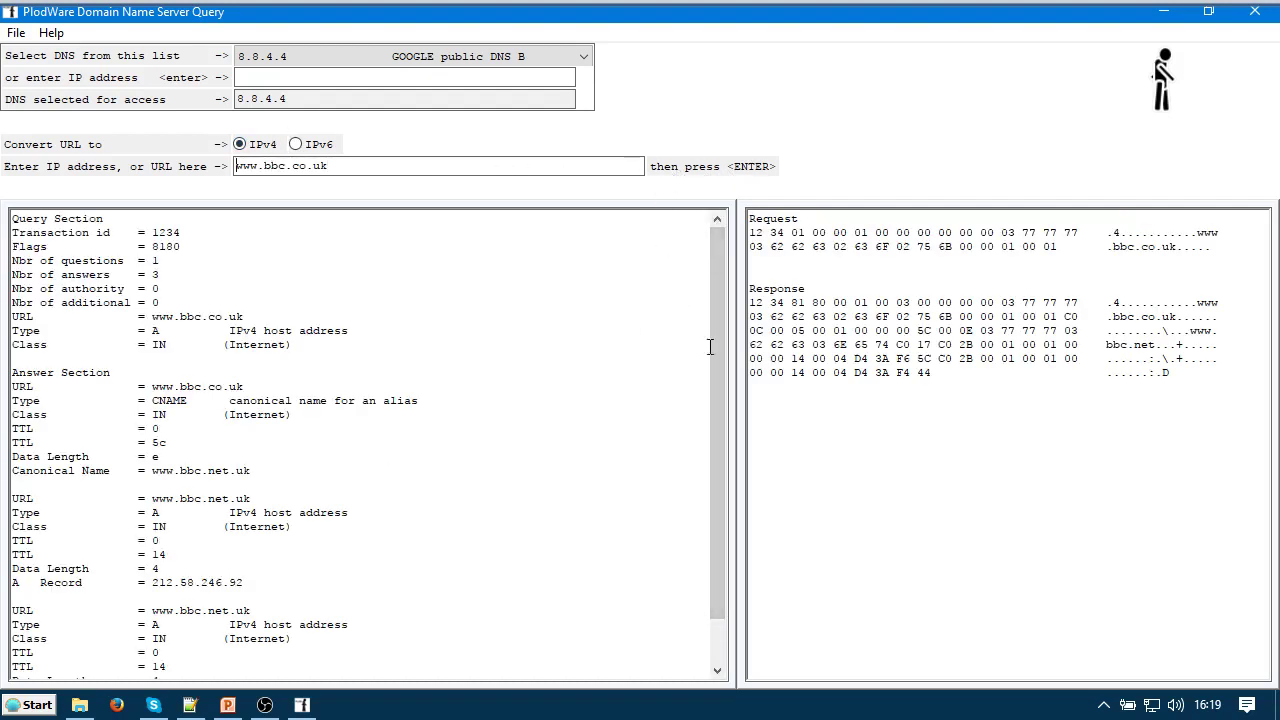
Copy the address 212.58.244.68 from the last A record in the Answer Section
left_click_drag(721, 347, 733, 447)
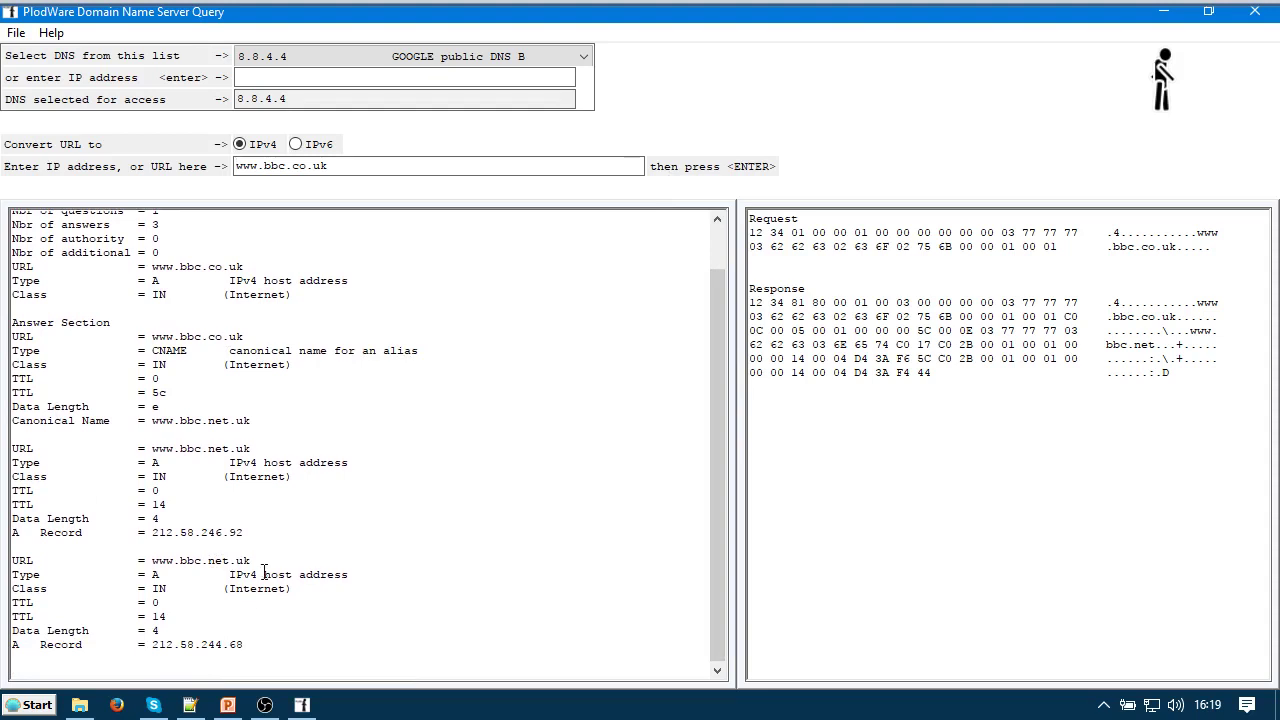
left_click_drag(252, 561, 154, 567)
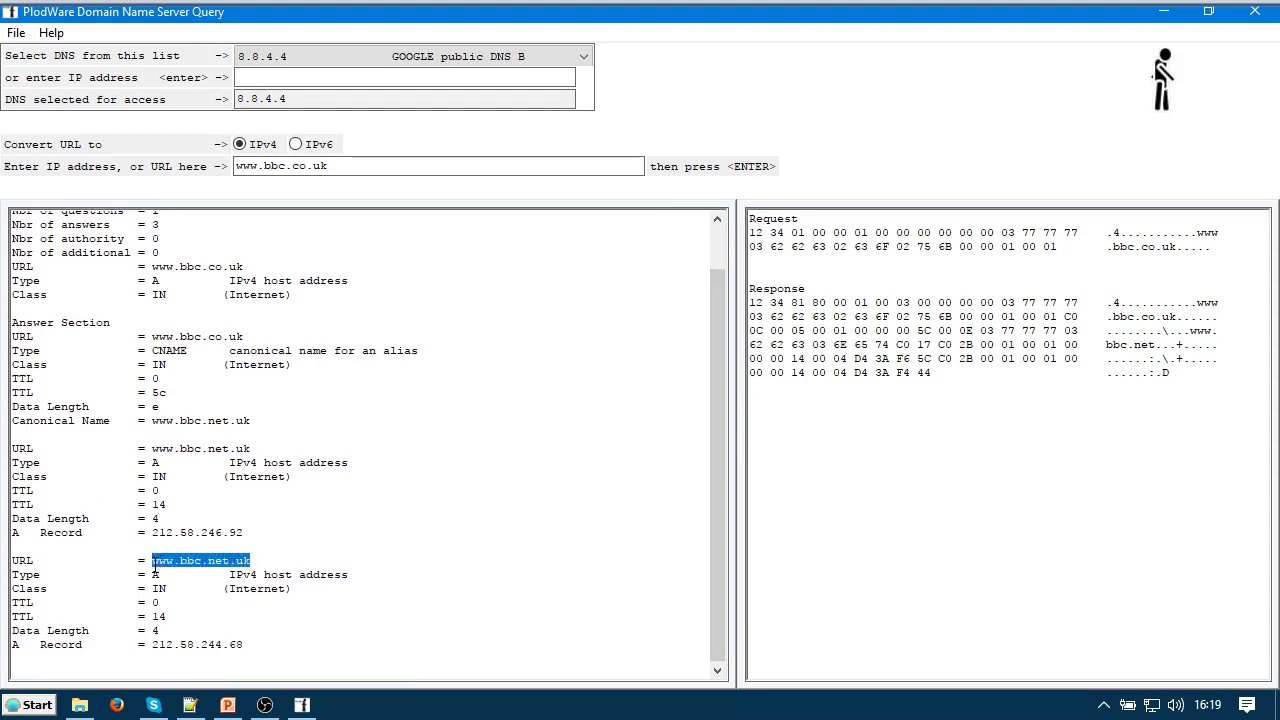
left_click_drag(335, 167, 214, 167)
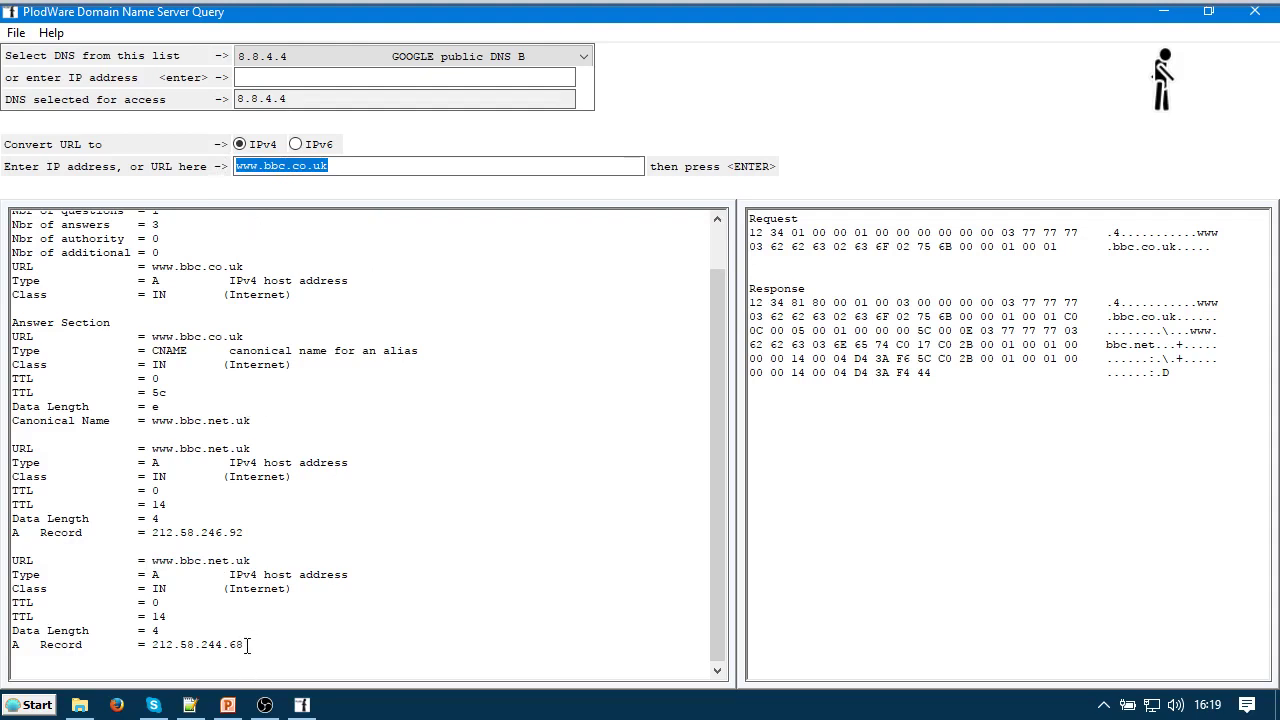
left_click_drag(247, 645, 150, 647)
key("ctrl+c")
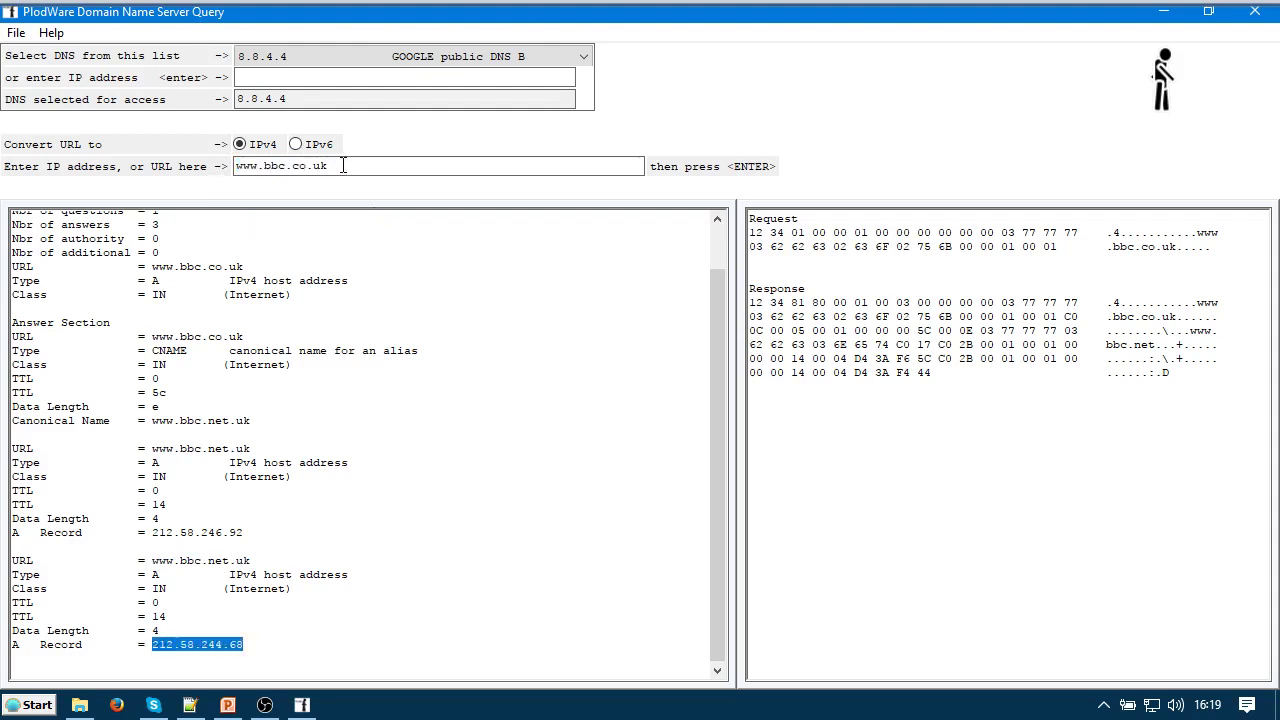
Replace the queried URL with the copied address 212.58.244.68, run a reverse lookup, and highlight the returned URL
left_click_drag(343, 166, 228, 166)
key("ctrl+v")
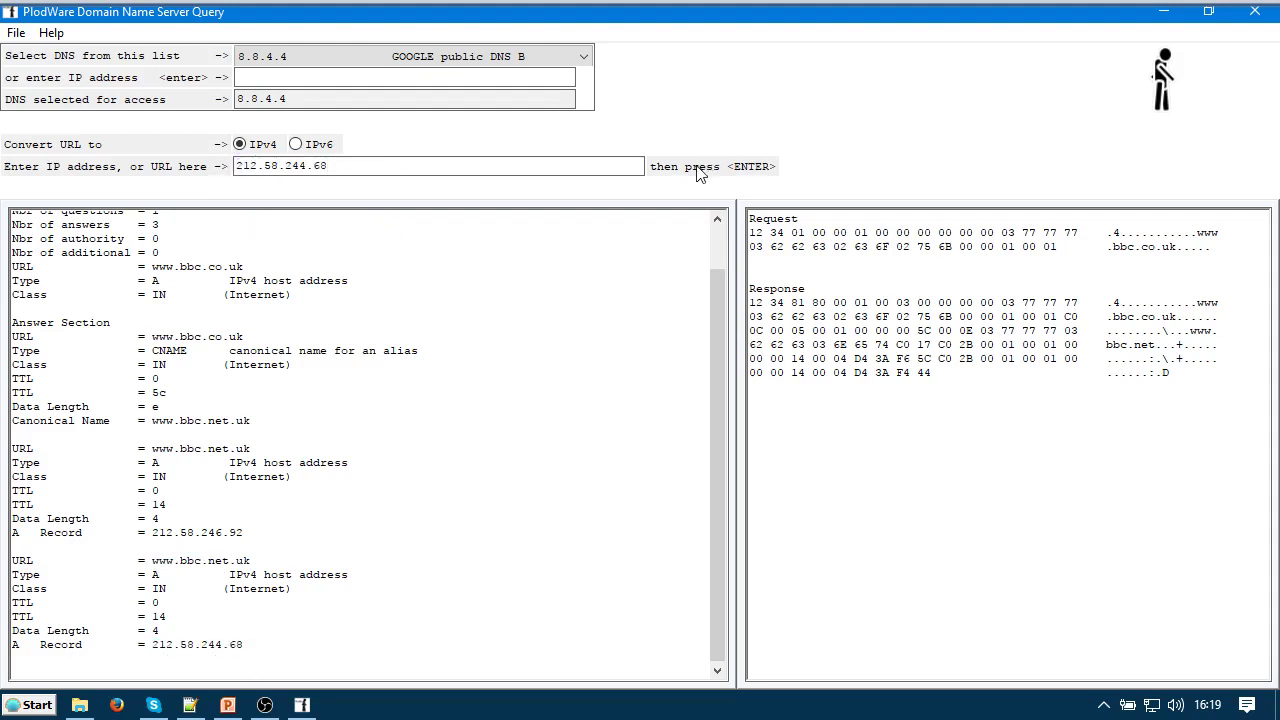
key("Return")
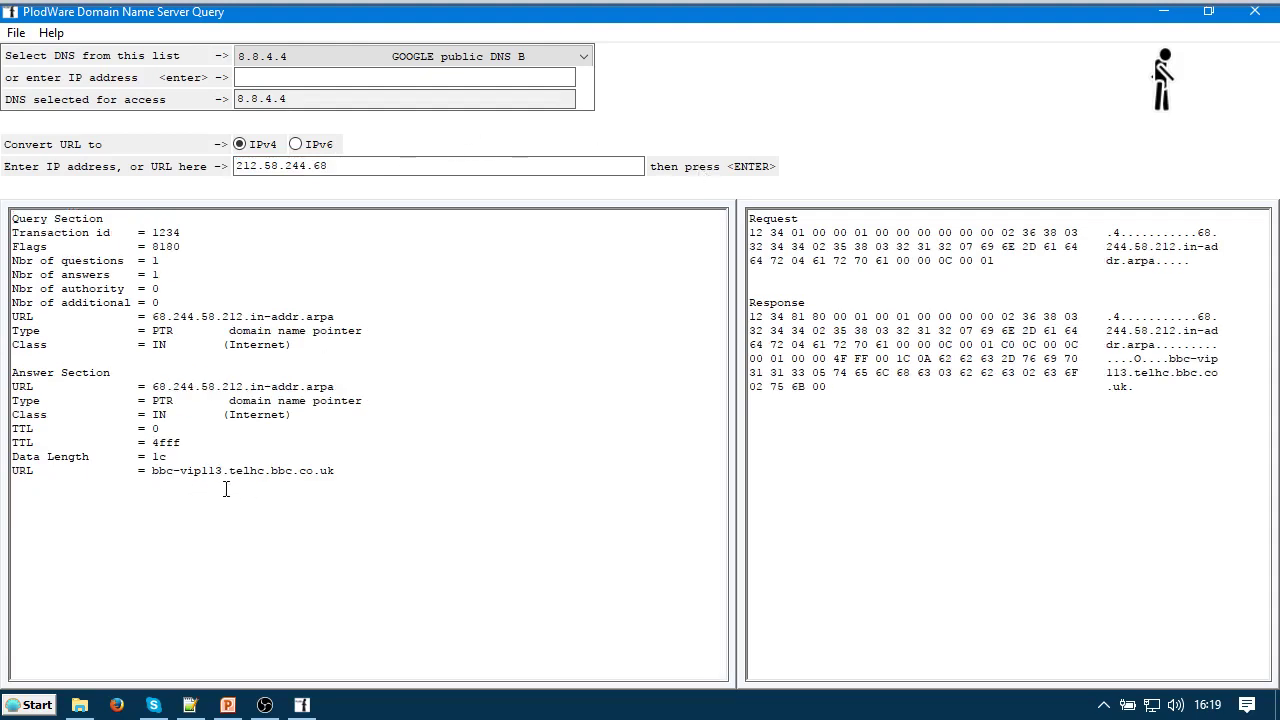
left_click_drag(155, 470, 342, 471)
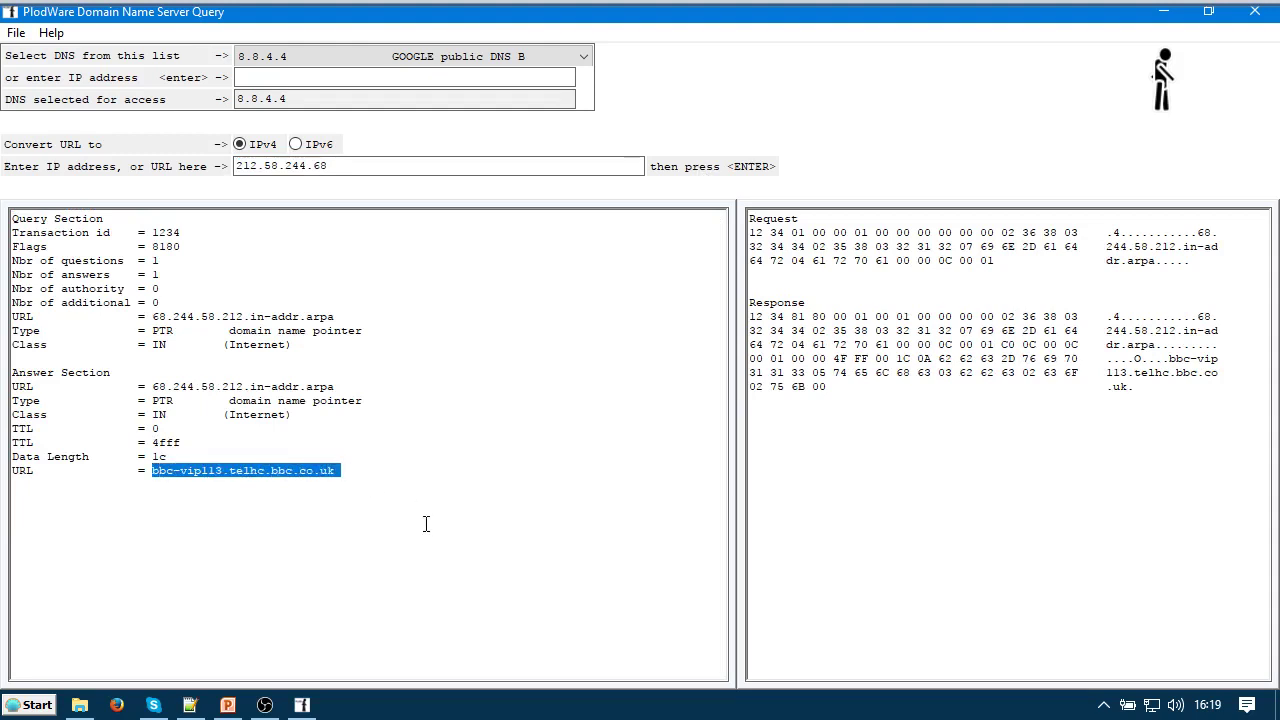
Set the DNS server by entering the IP address 8.8.8.8 manually, and check the server selected for access
left_click(266, 79)
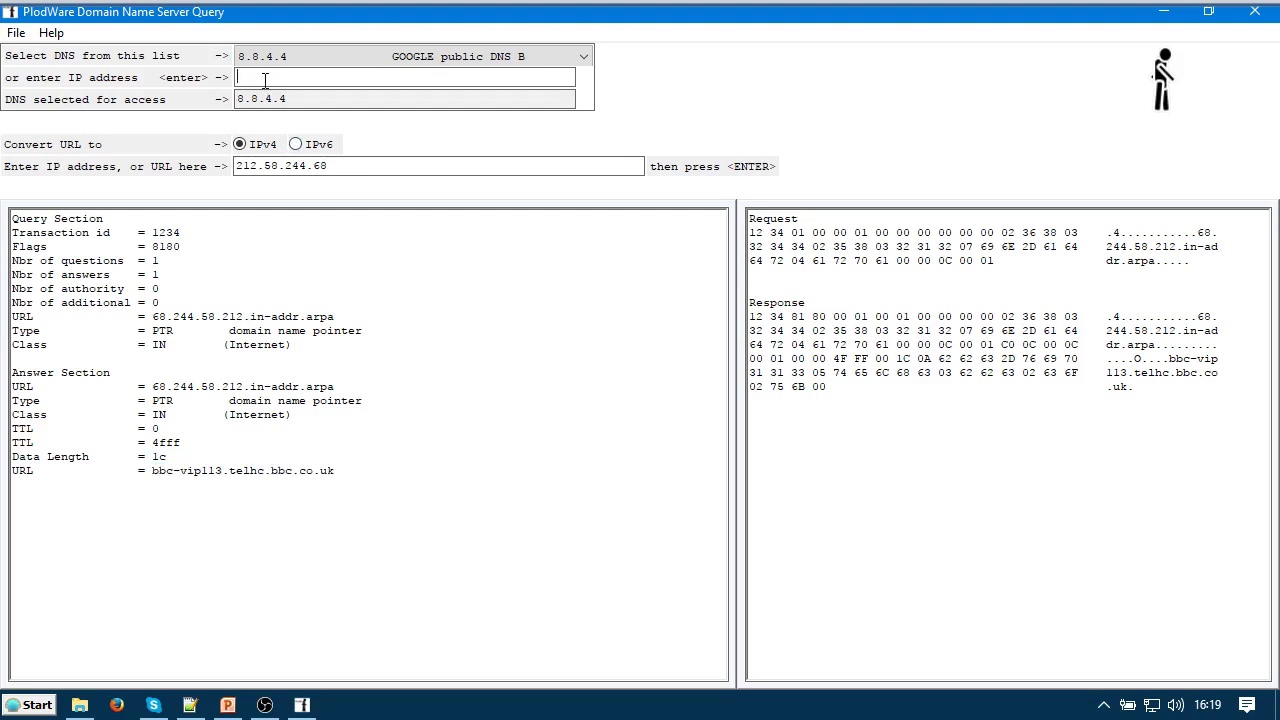
left_click(585, 56)
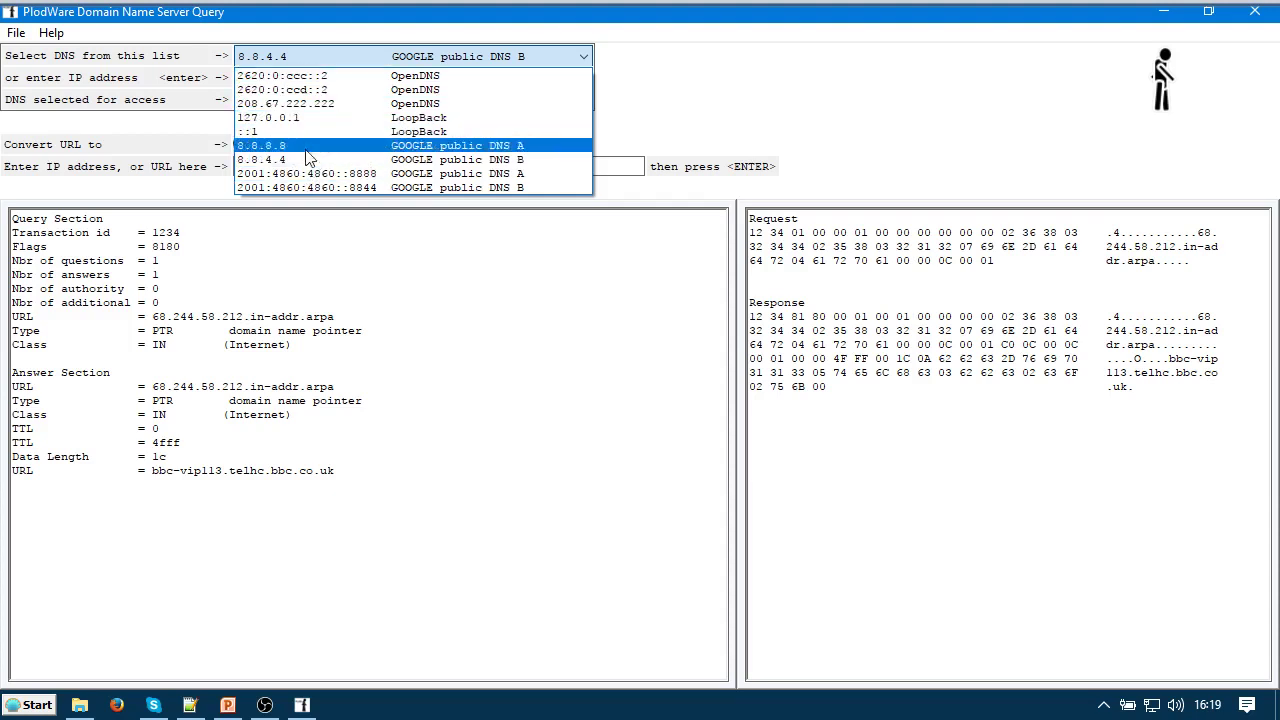
left_click(664, 24)
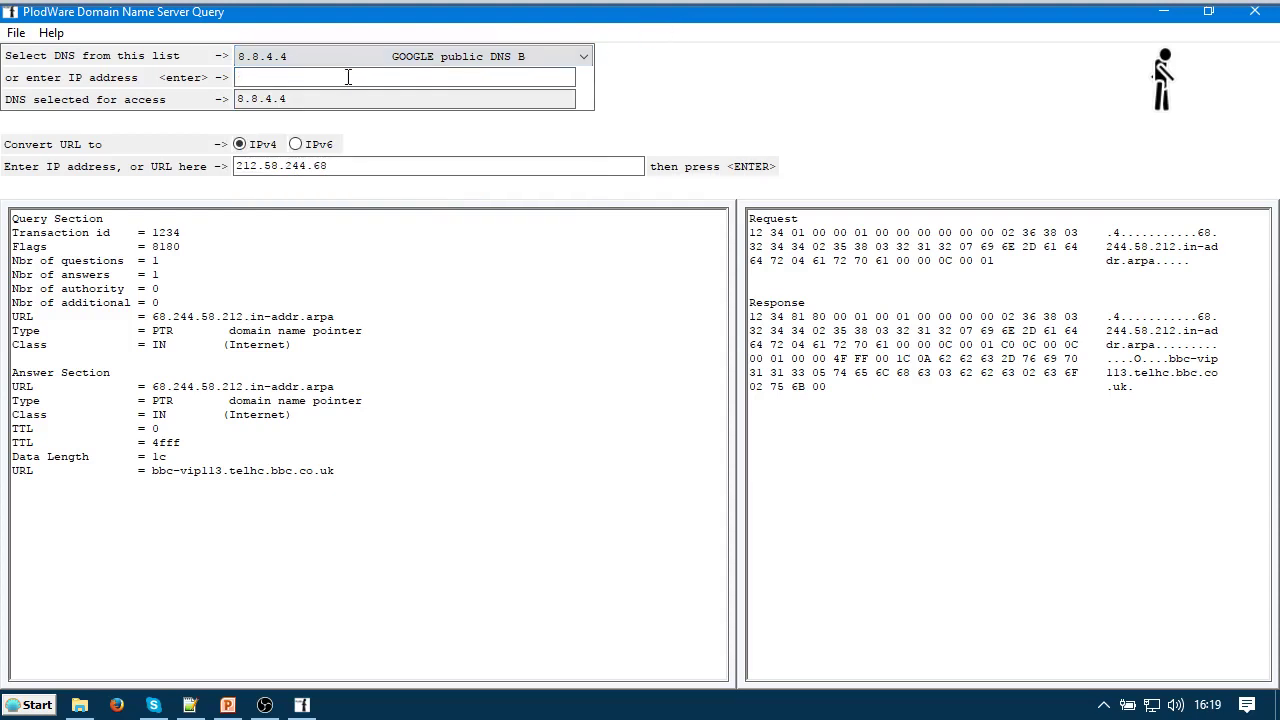
left_click(320, 77)
type("8.8.8.")
type("8")
key("Return")
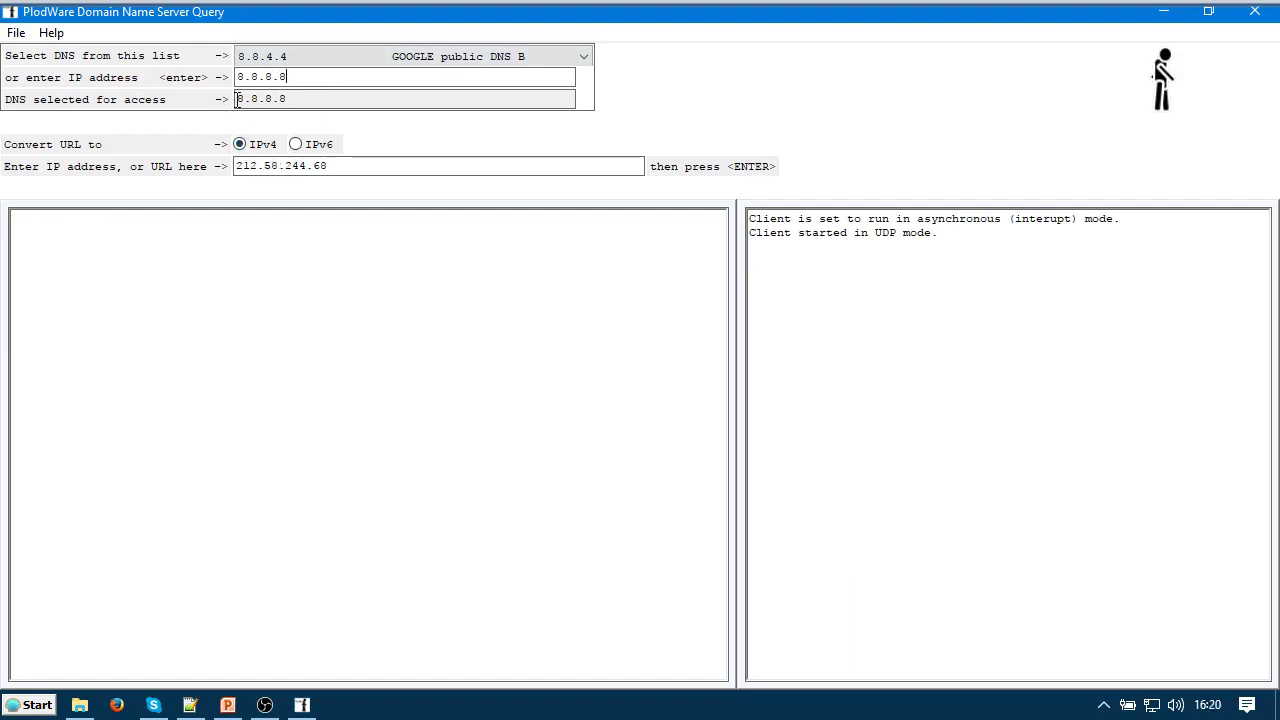
left_click_drag(238, 98, 296, 98)
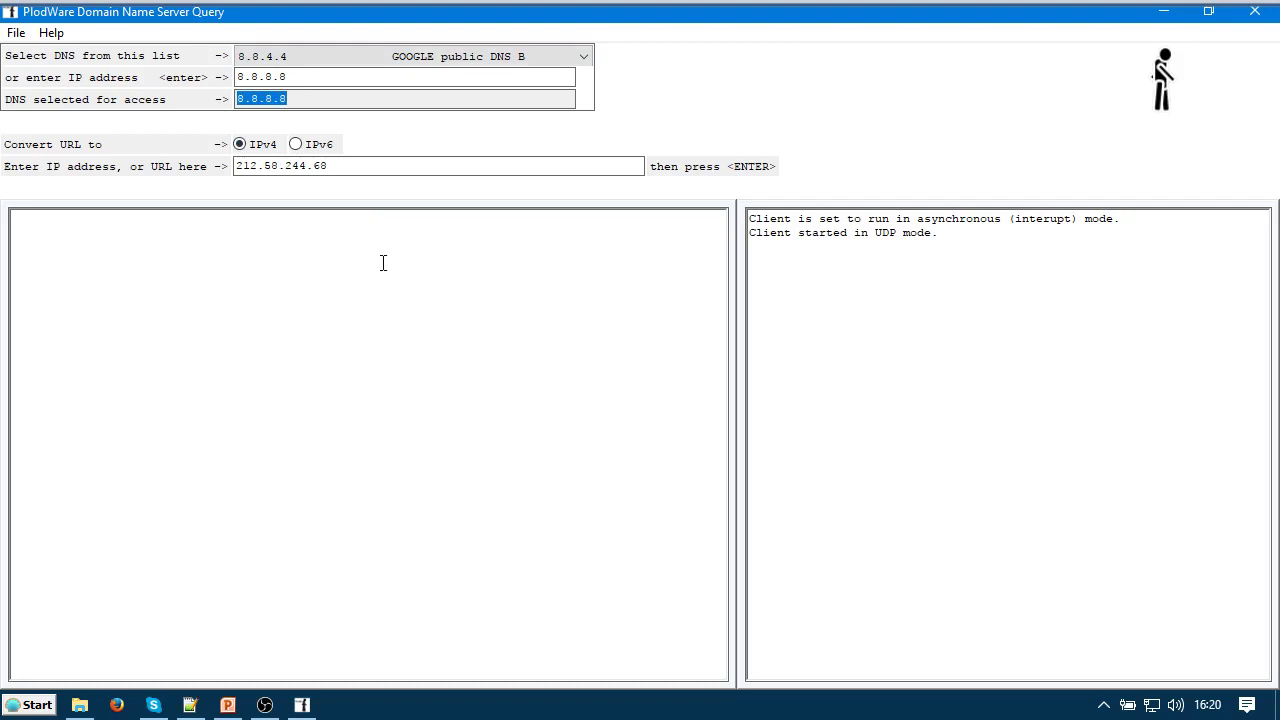
Run the reverse lookup of 212.58.244.68 on the new server with IPv6 conversion selected, and exit the query program
left_click(297, 146)
left_click(695, 170)
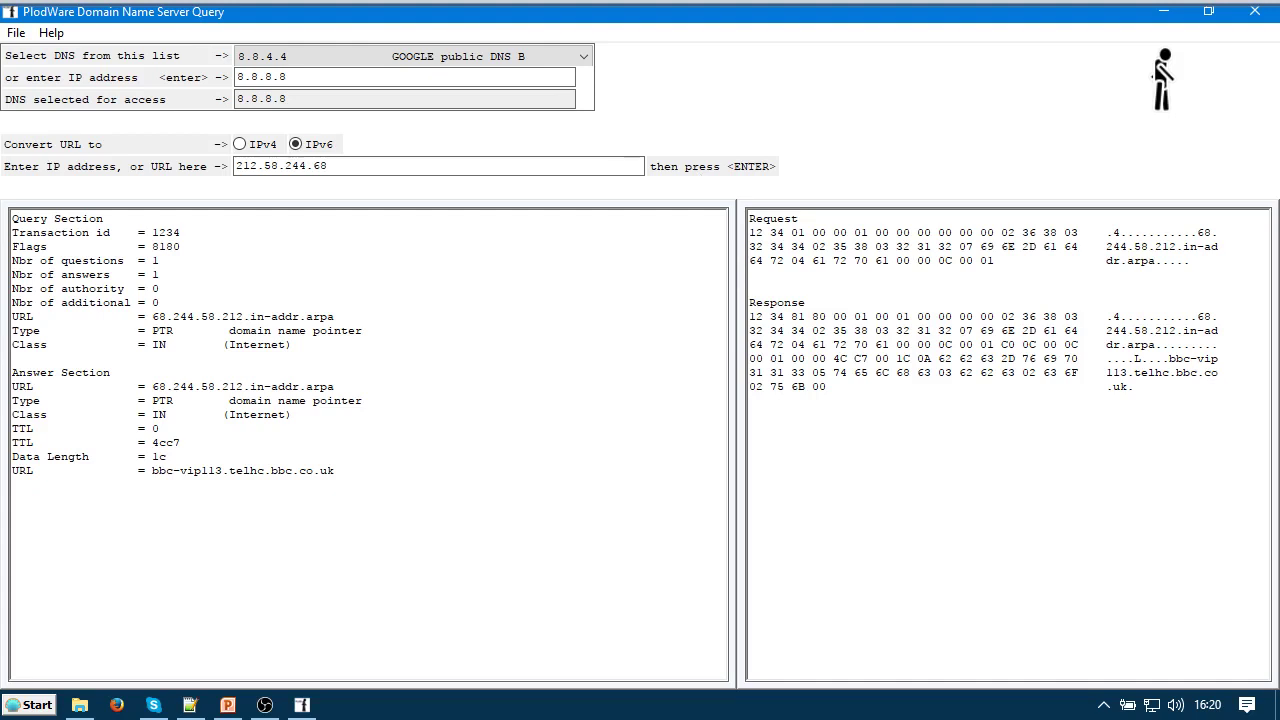
left_click(16, 34)
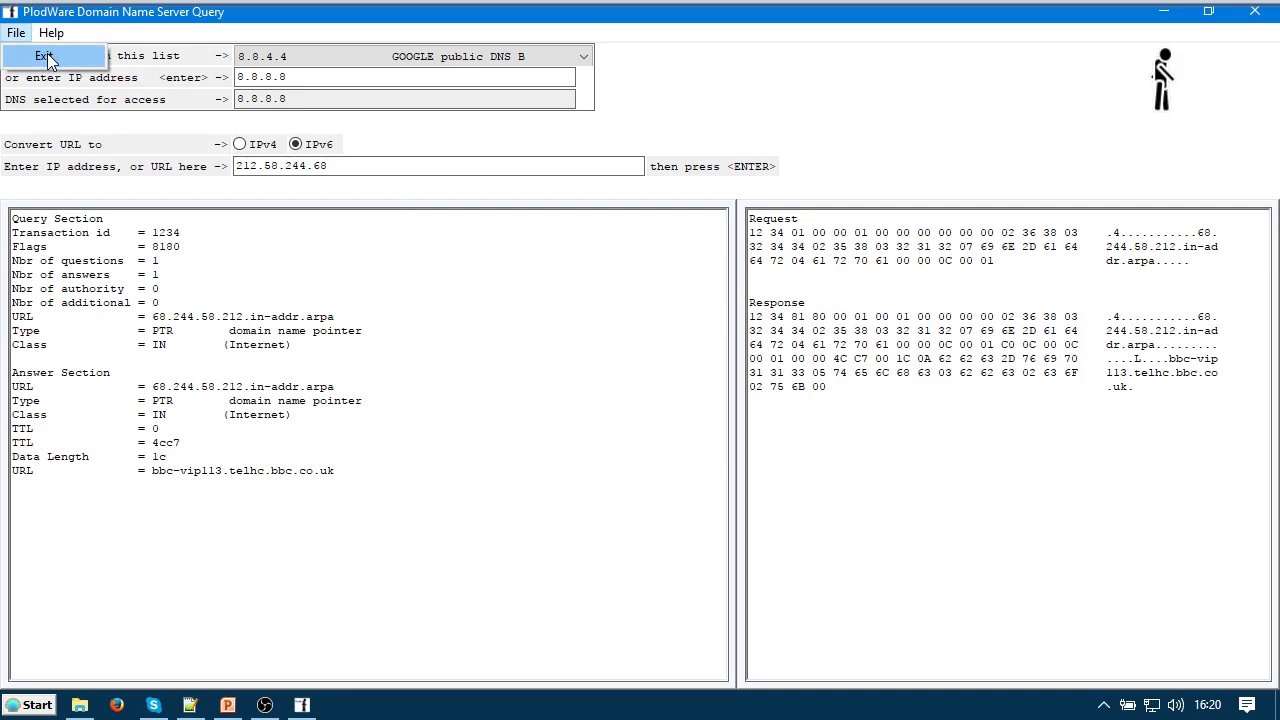
left_click(47, 56)
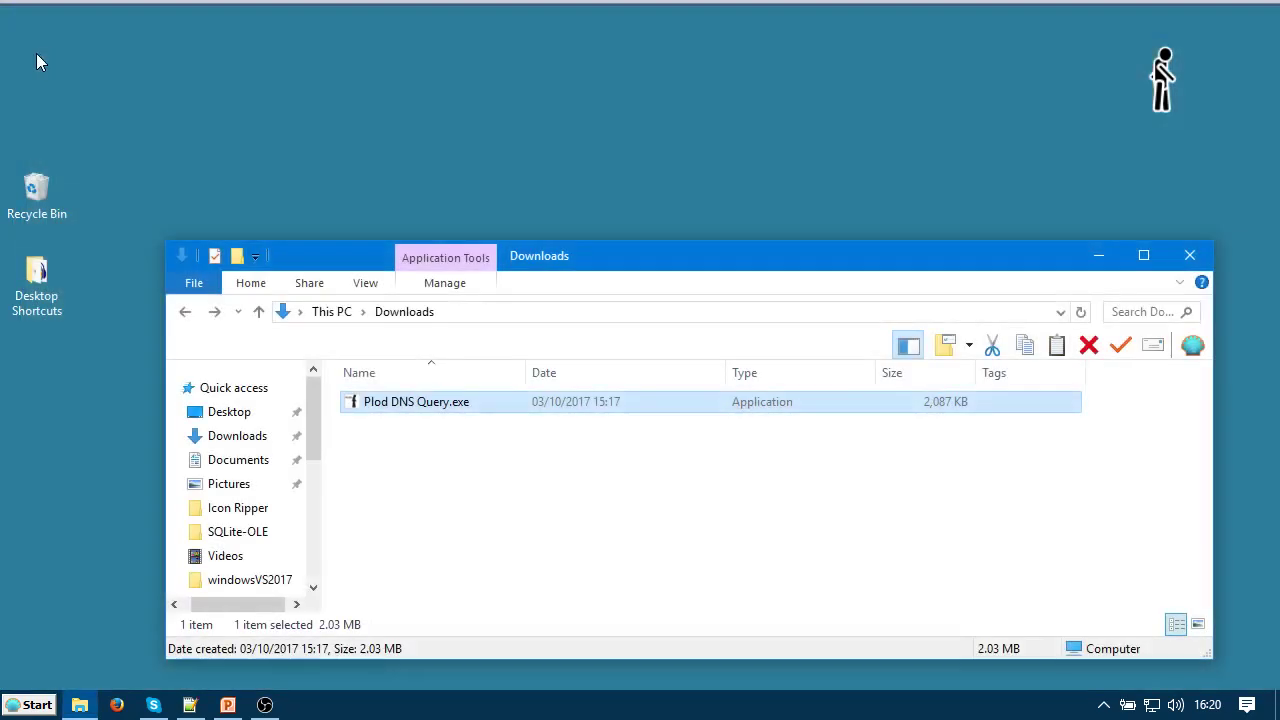